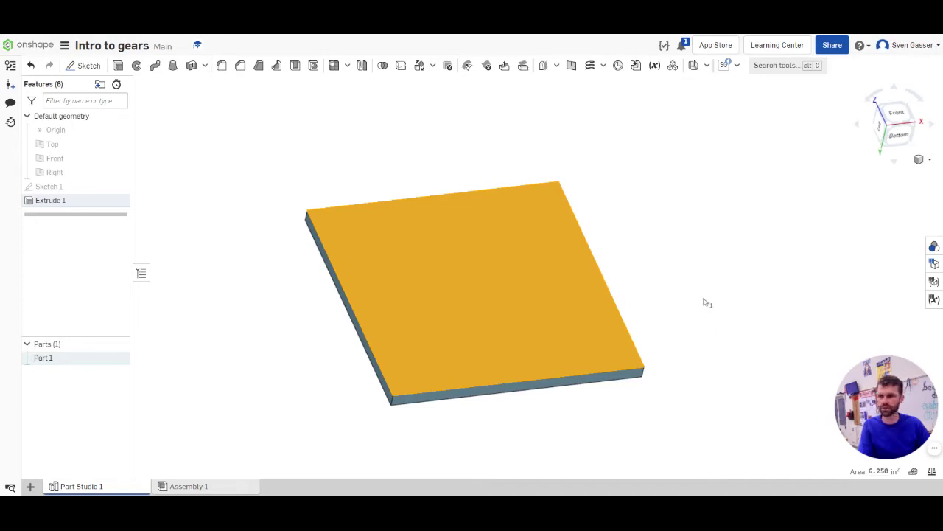
# Inspect the plate and check its bottom edge length at full precision.
pyautogui.click(111, 45)
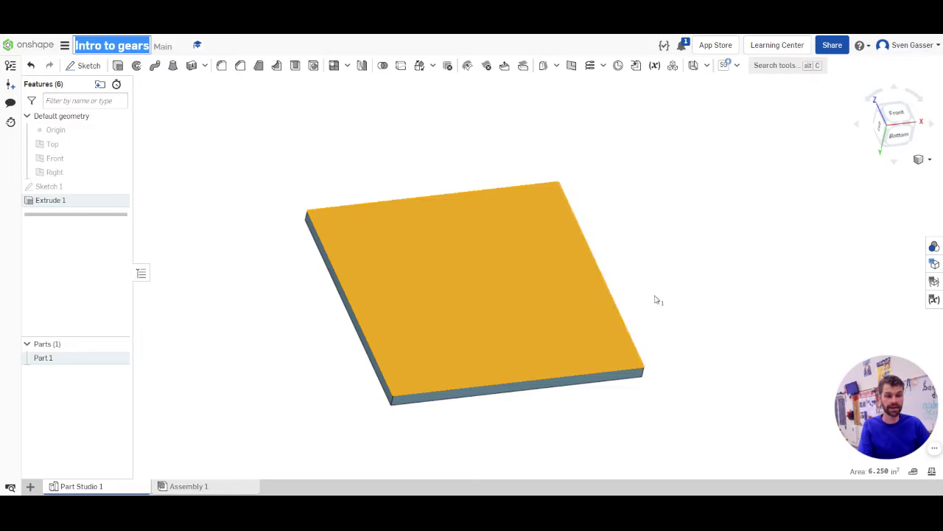
pyautogui.click(668, 315)
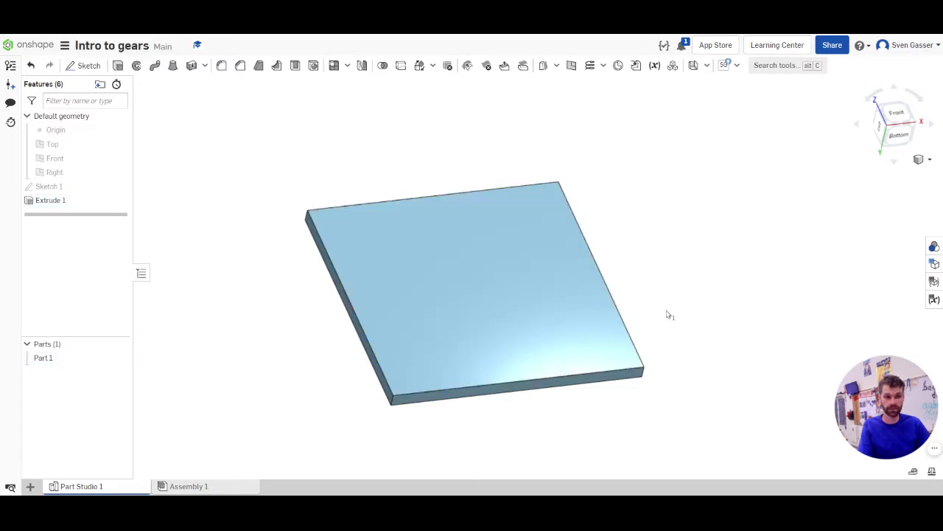
pyautogui.moveTo(499, 380); pyautogui.dragTo(472, 397, button='right')
pyautogui.click(459, 392)
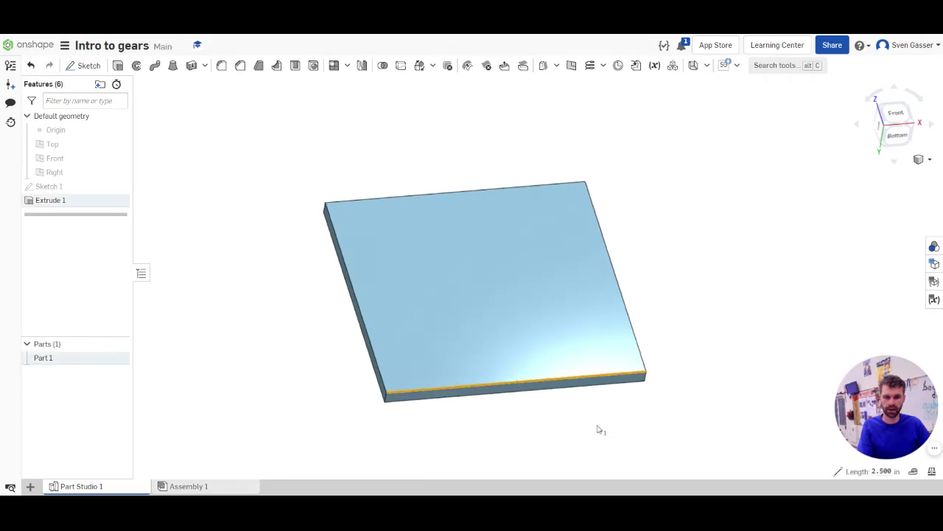
pyautogui.moveTo(600, 430)
pyautogui.mouseDown(button='right')
pyautogui.moveTo(587, 422)
pyautogui.moveTo(606, 420)
pyautogui.moveTo(610, 429)
pyautogui.mouseUp(button='right')
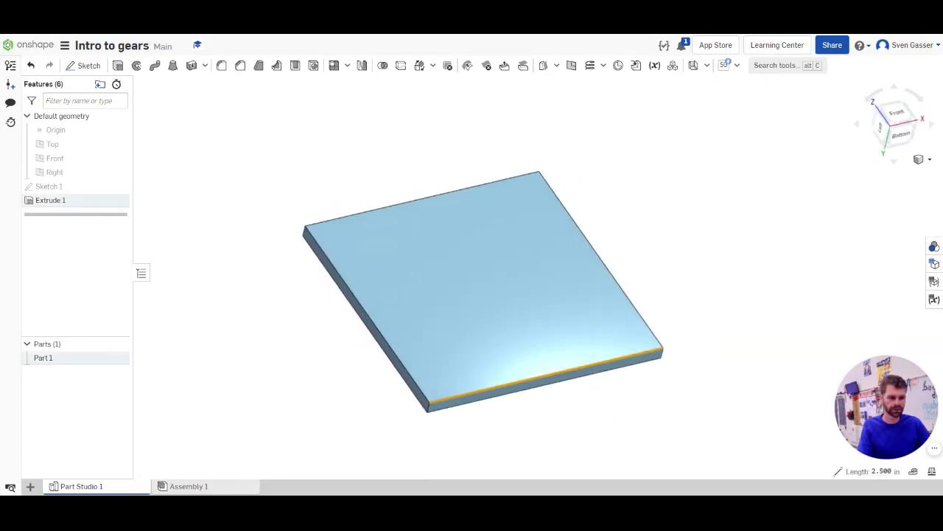
pyautogui.click(882, 471)
pyautogui.click(676, 435)
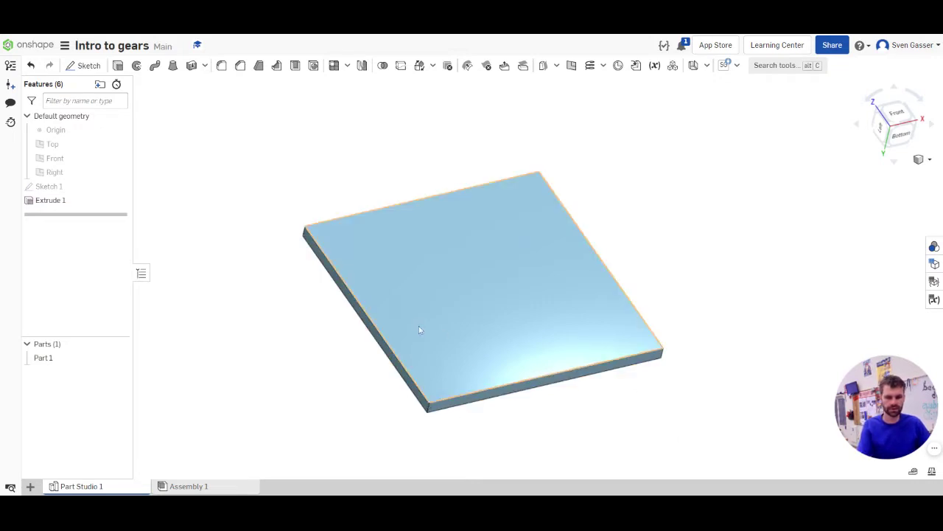
# Orbit the plate and look through the custom features list without choosing one.
pyautogui.moveTo(500, 334)
pyautogui.mouseDown(button='right')
pyautogui.moveTo(474, 309)
pyautogui.moveTo(487, 332)
pyautogui.mouseUp(button='right')
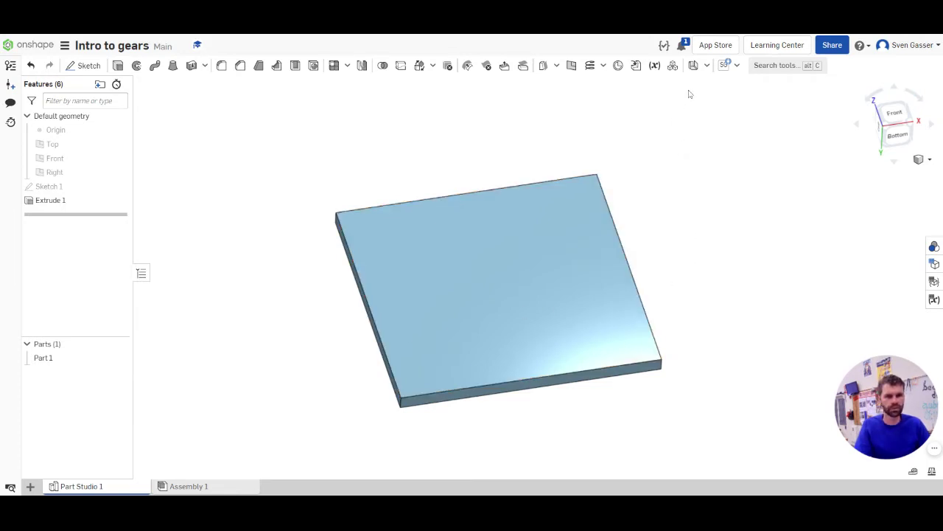
pyautogui.click(735, 65)
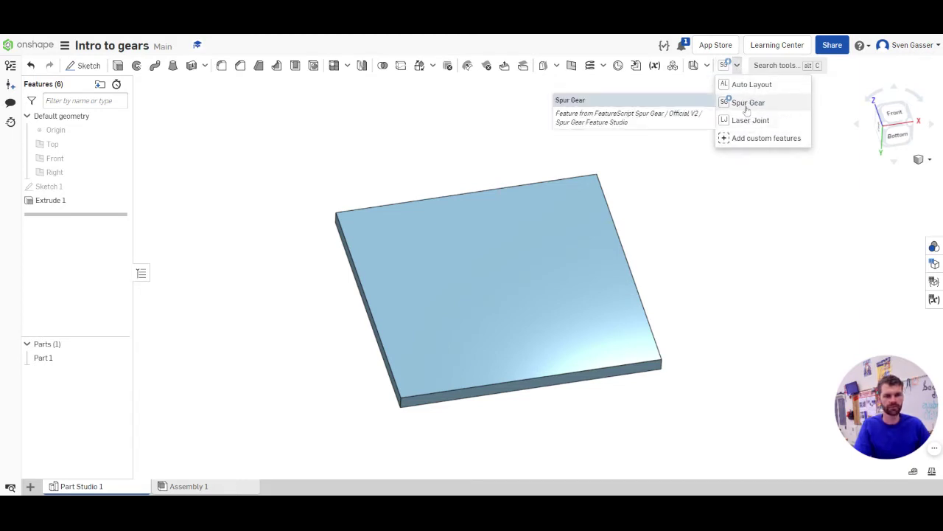
pyautogui.click(774, 248)
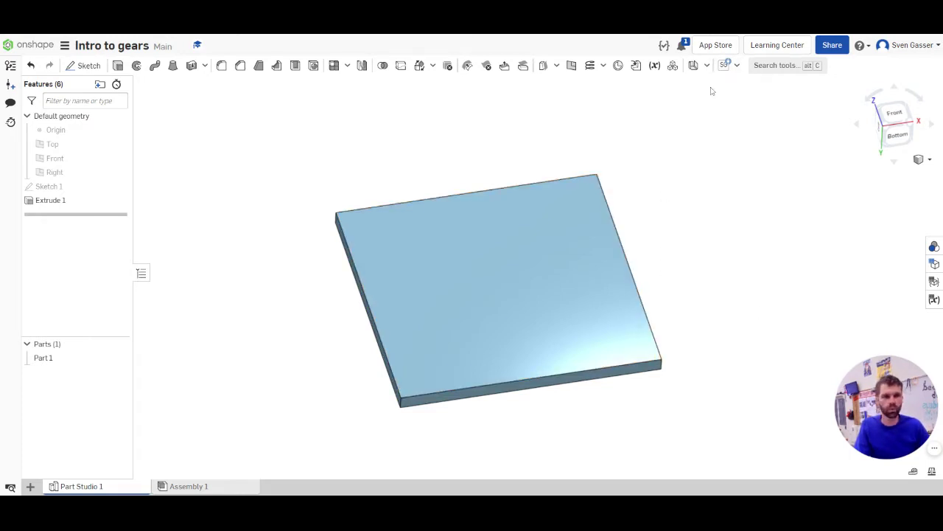
# Add a trial 25-tooth spur gear, inspect it from several angles, then cancel it.
pyautogui.click(726, 66)
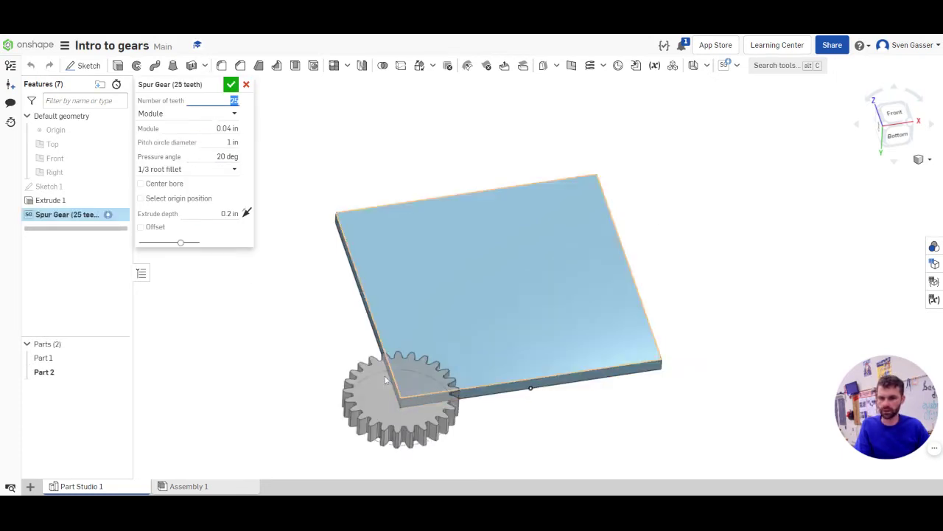
pyautogui.moveTo(396, 402); pyautogui.dragTo(322, 283, button='right')
pyautogui.scroll(-3, 403, 335)
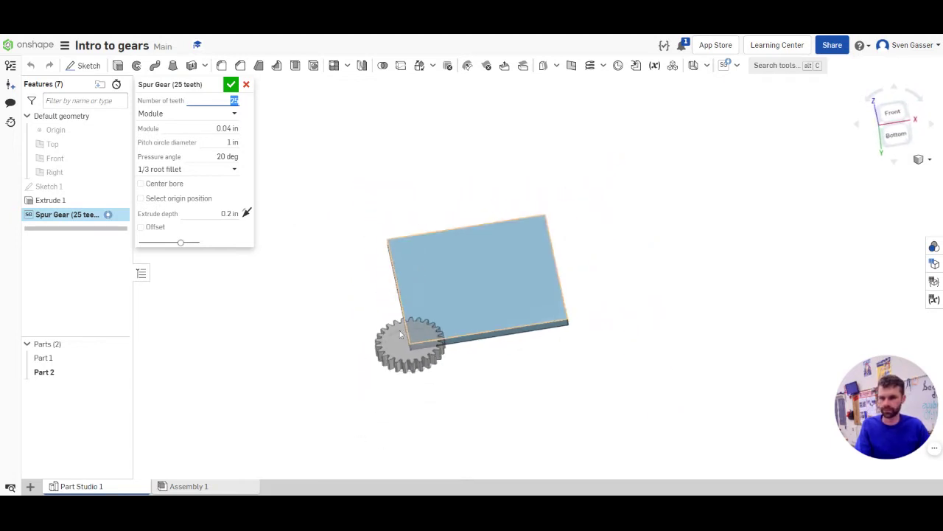
pyautogui.scroll(5, 391, 380)
pyautogui.moveTo(398, 374)
pyautogui.mouseDown(button='right')
pyautogui.moveTo(403, 393)
pyautogui.moveTo(398, 372)
pyautogui.mouseUp(button='right')
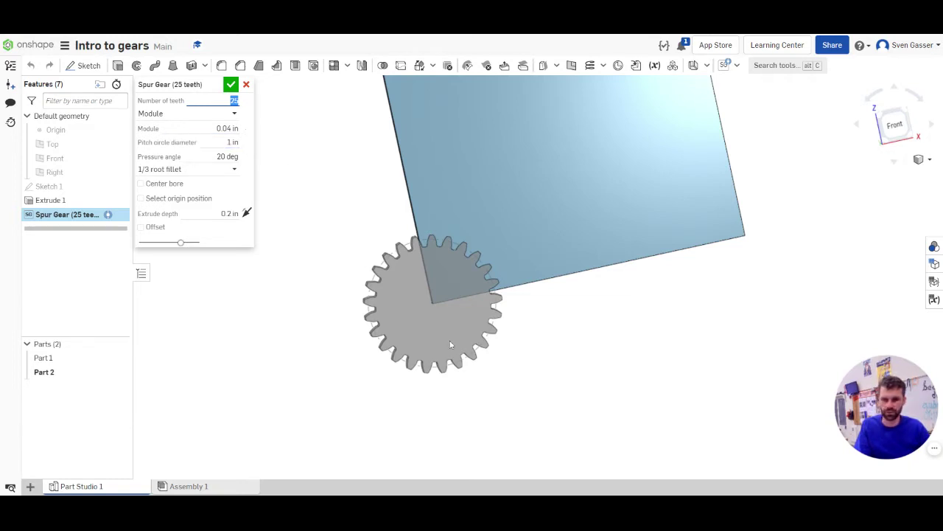
pyautogui.moveTo(451, 344); pyautogui.dragTo(483, 300, button='right')
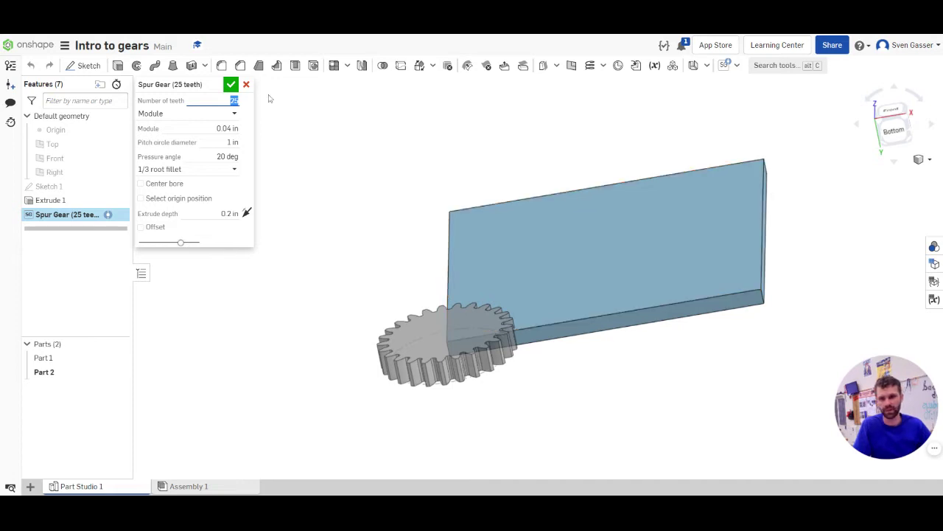
pyautogui.click(246, 84)
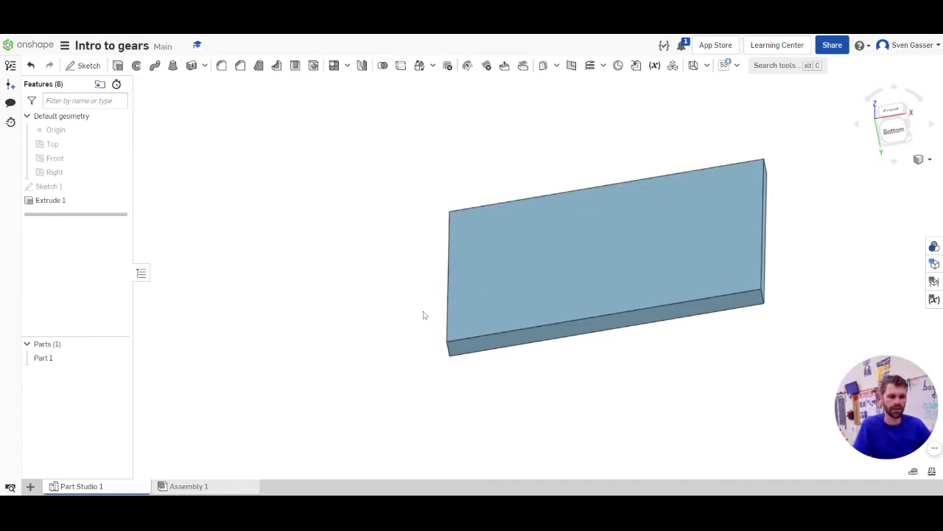
# Start a new sketch on the plate's top face, viewed face-on.
pyautogui.moveTo(337, 268); pyautogui.dragTo(325, 265, button='right')
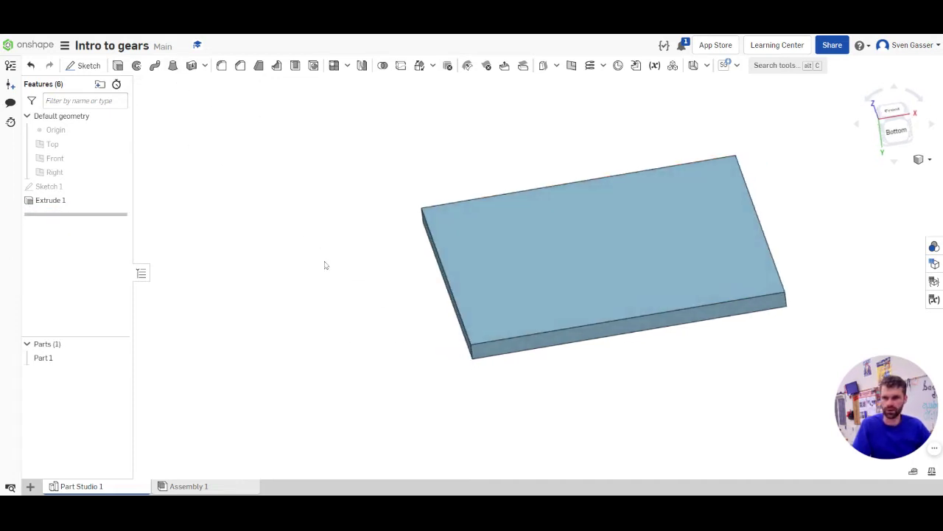
pyautogui.click(88, 65)
pyautogui.click(579, 316)
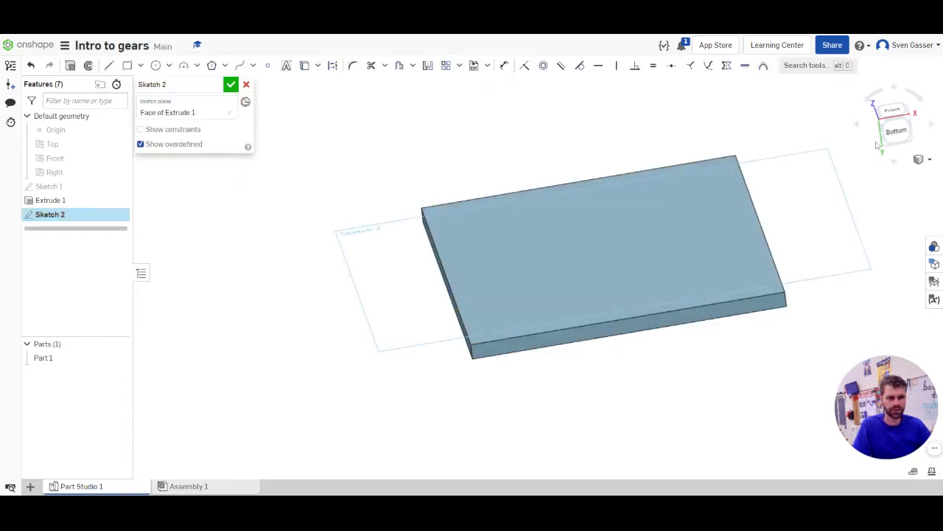
pyautogui.click(892, 111)
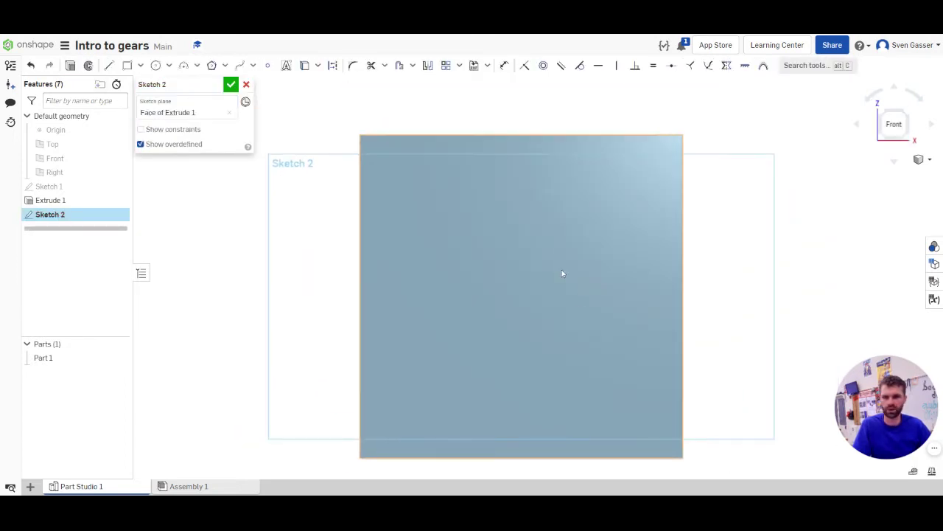
# Draw a small circle and a larger circle tangent to it.
pyautogui.press('c')
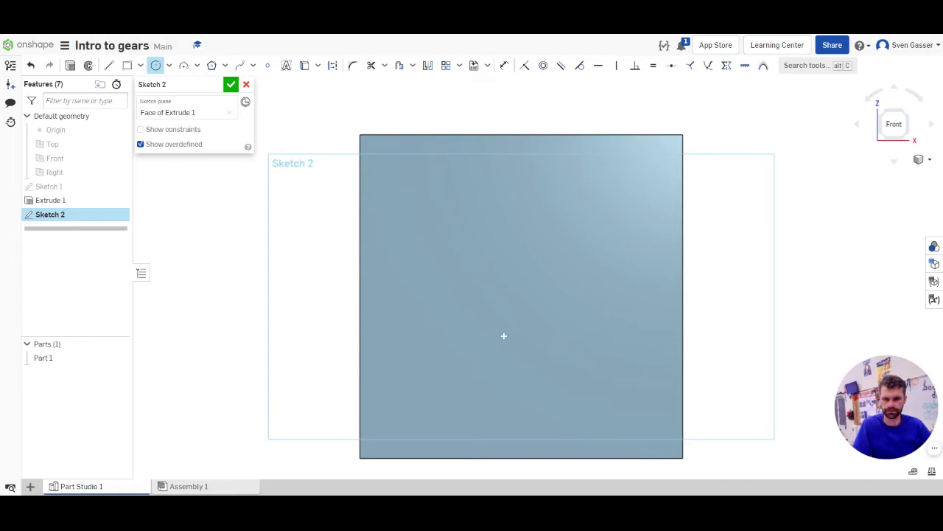
pyautogui.click(475, 256)
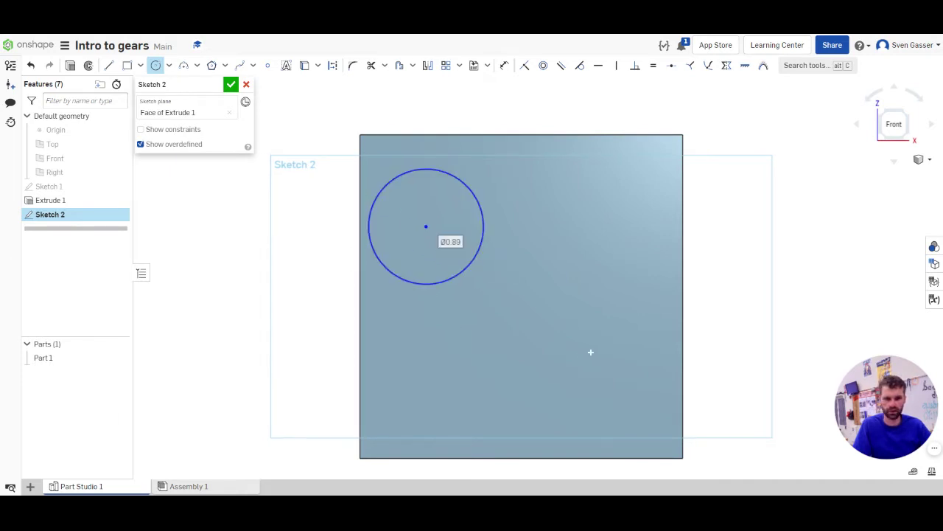
pyautogui.click(608, 216)
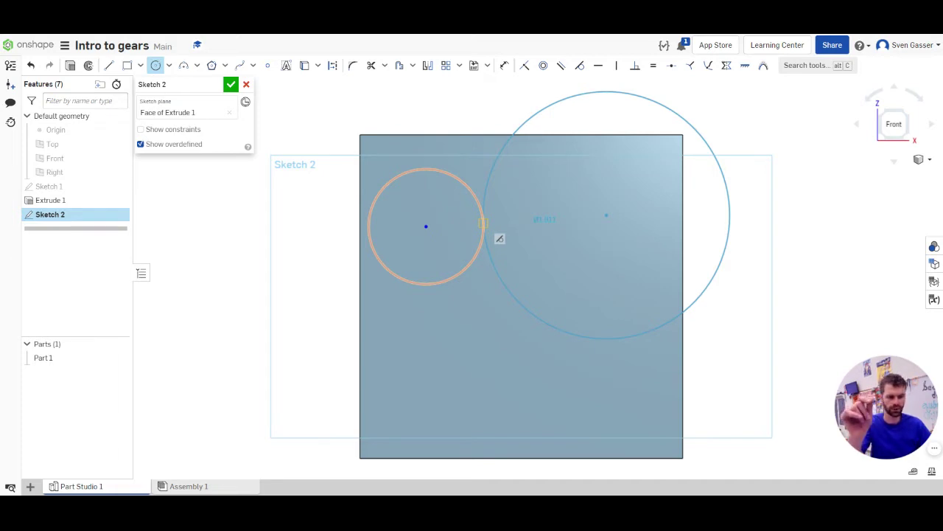
pyautogui.click(484, 222)
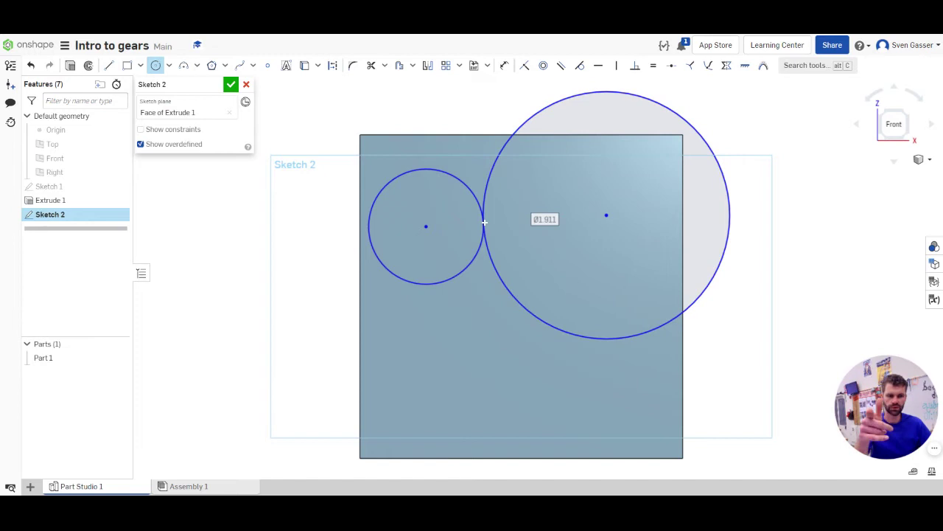
pyautogui.press('Escape')
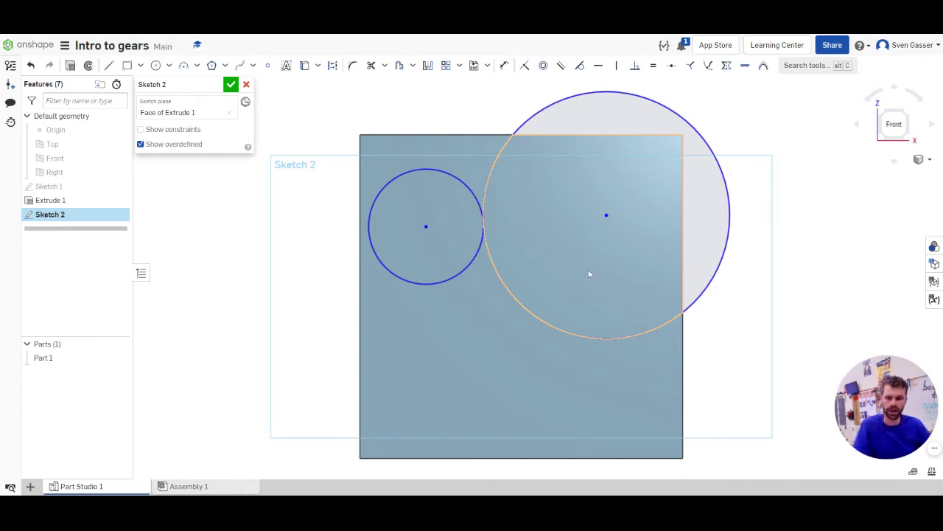
# Dimension the large circle's diameter, adjusting it through 2.1 in to a final 1.7 in.
pyautogui.press('d')
pyautogui.click(730, 237)
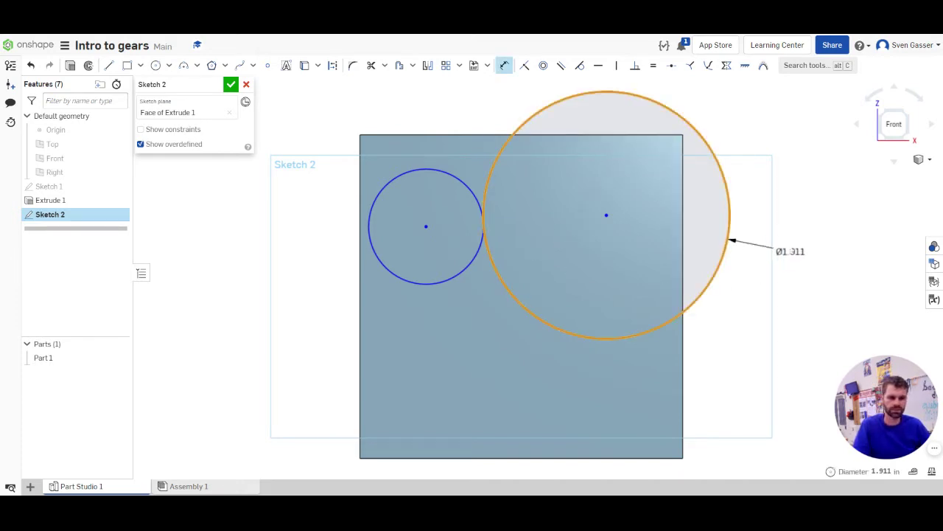
pyautogui.click(788, 251)
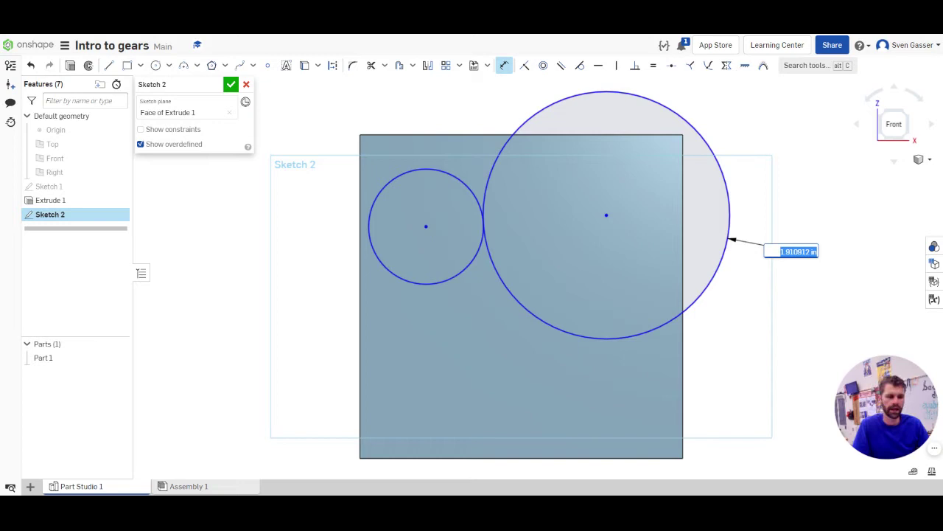
pyautogui.write('2.5')
pyautogui.press('Return')
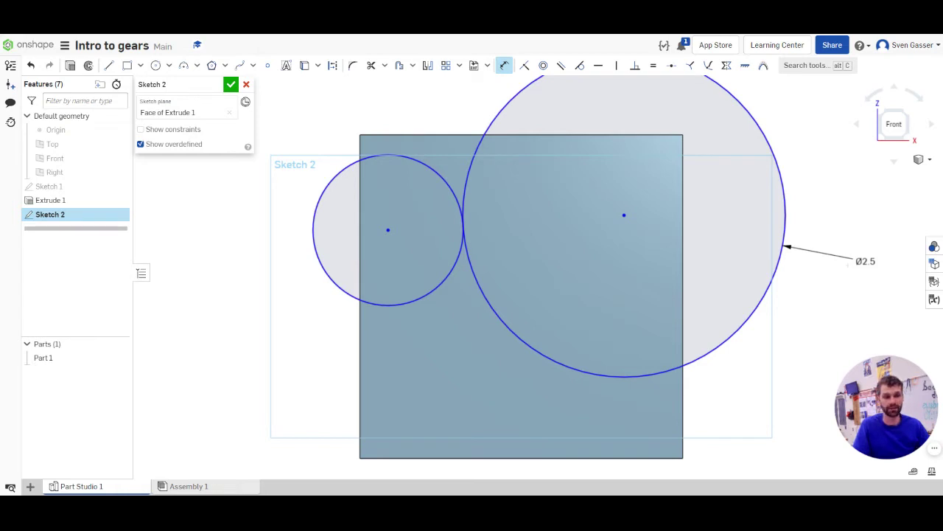
pyautogui.doubleClick(866, 261)
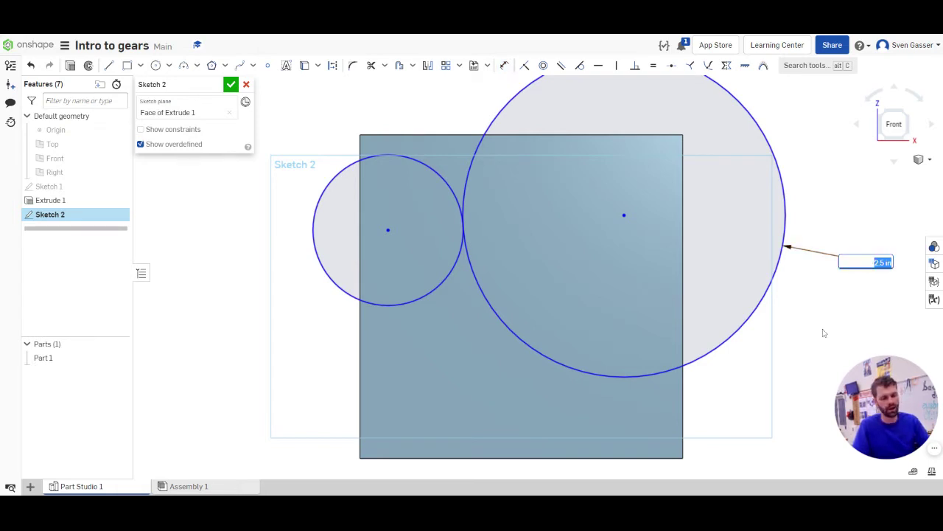
pyautogui.write('2.1')
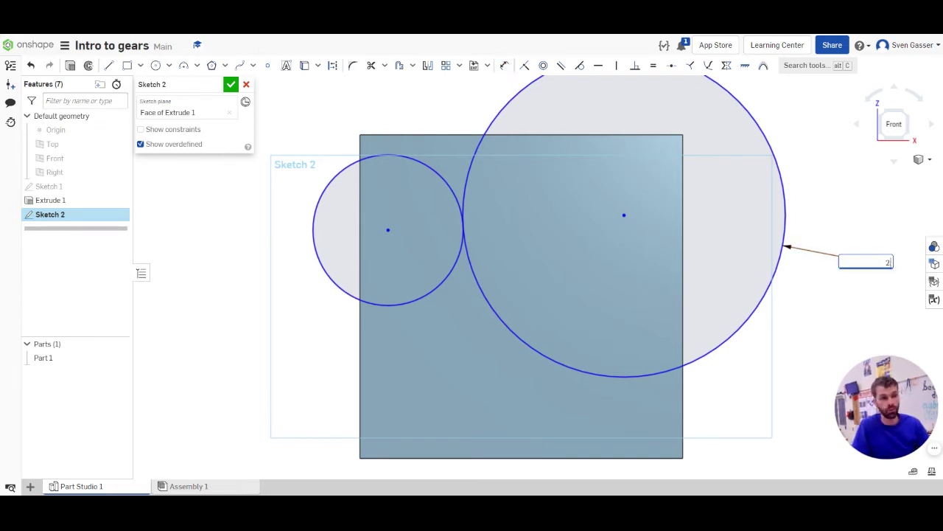
pyautogui.press('Return')
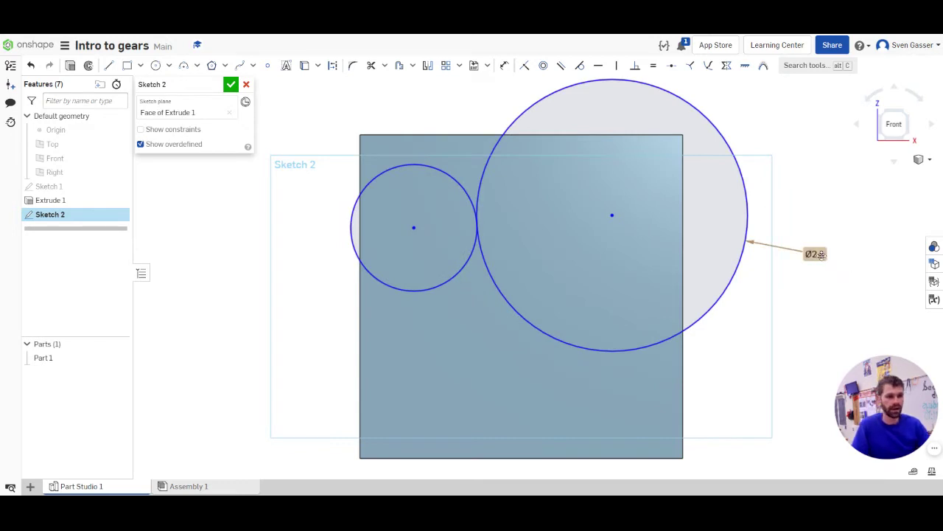
pyautogui.doubleClick(814, 254)
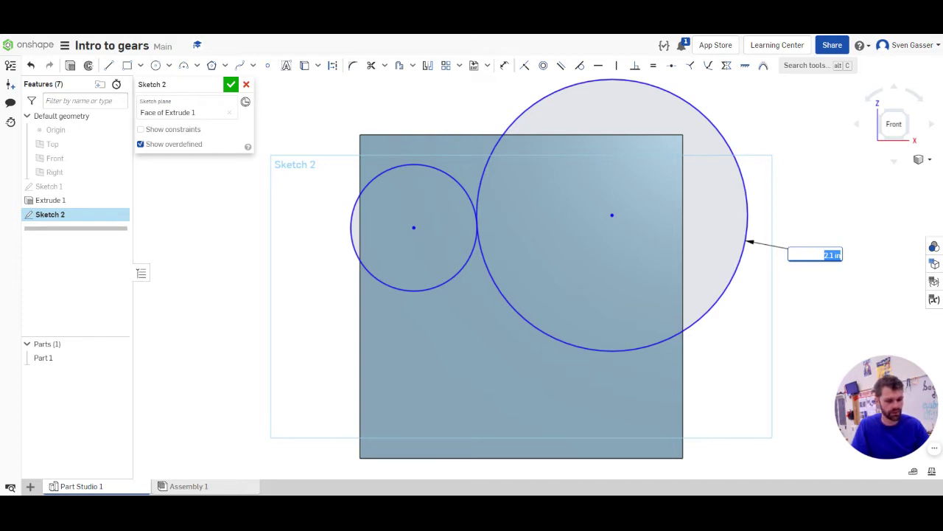
pyautogui.write('1.7')
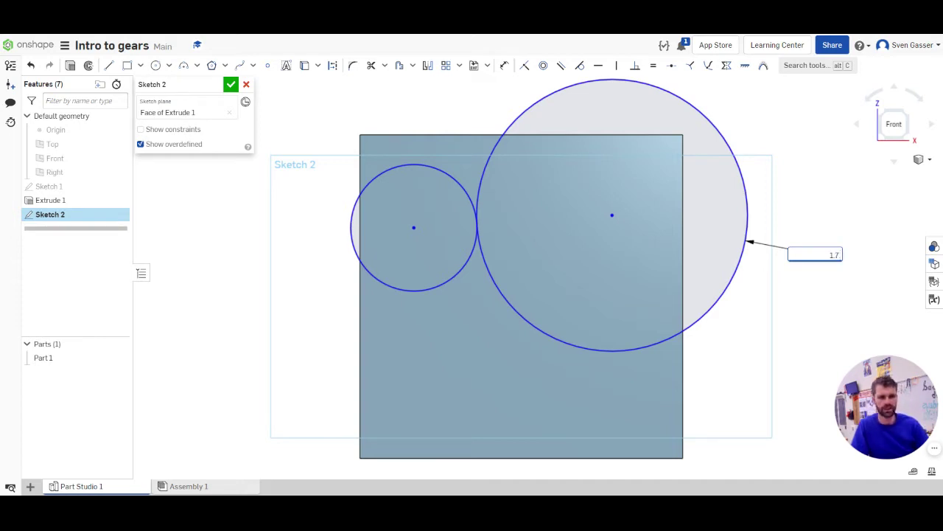
pyautogui.press('Return')
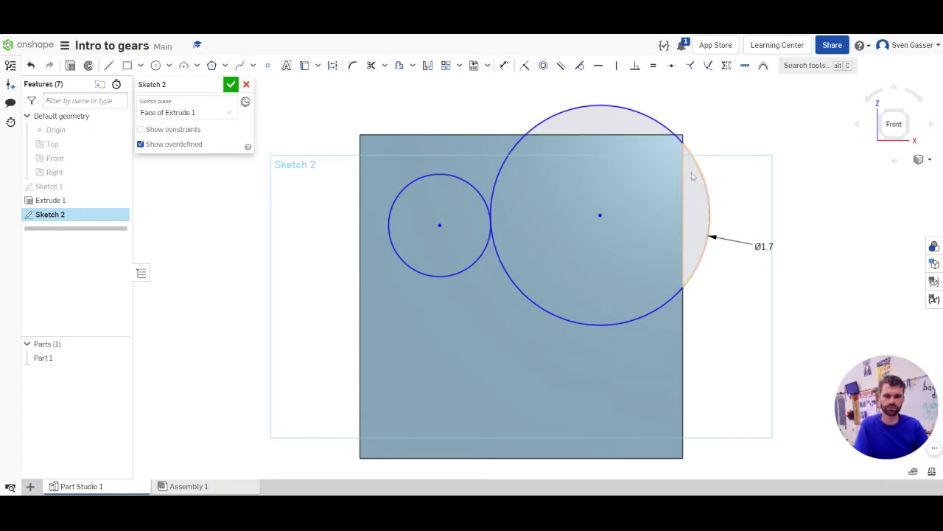
# Reposition the two circles and dimension the small circle at 0.9 in diameter.
pyautogui.moveTo(600, 215)
pyautogui.mouseDown()
pyautogui.moveTo(605, 206)
pyautogui.moveTo(606, 216)
pyautogui.moveTo(592, 211)
pyautogui.mouseUp()
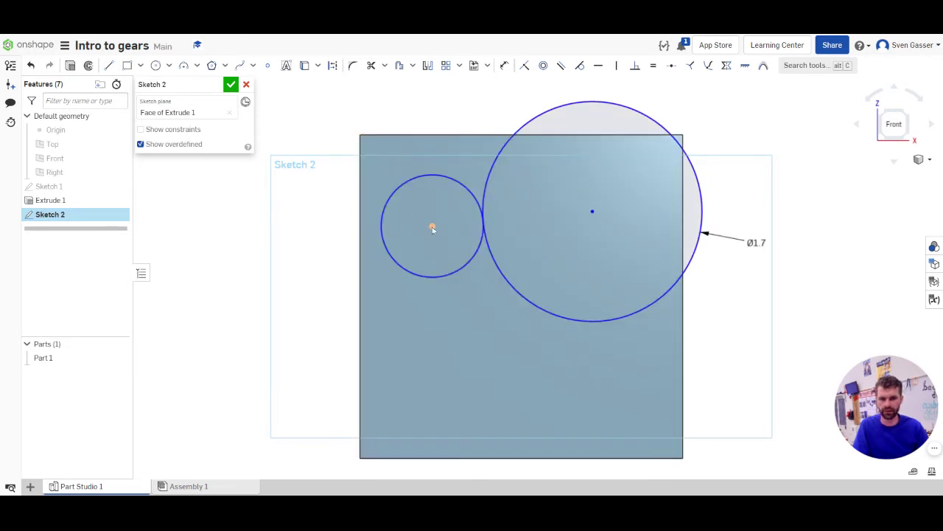
pyautogui.moveTo(432, 229); pyautogui.dragTo(448, 295)
pyautogui.press('d')
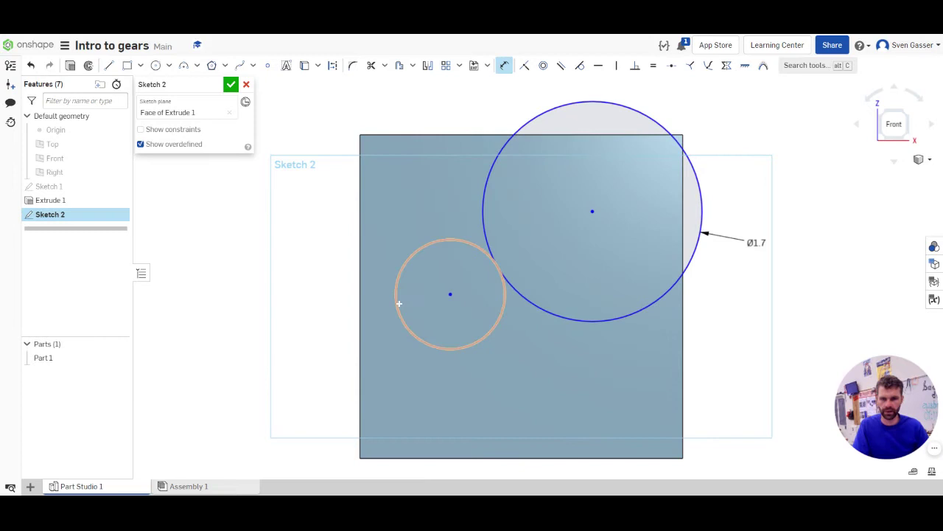
pyautogui.click(397, 305)
pyautogui.click(269, 278)
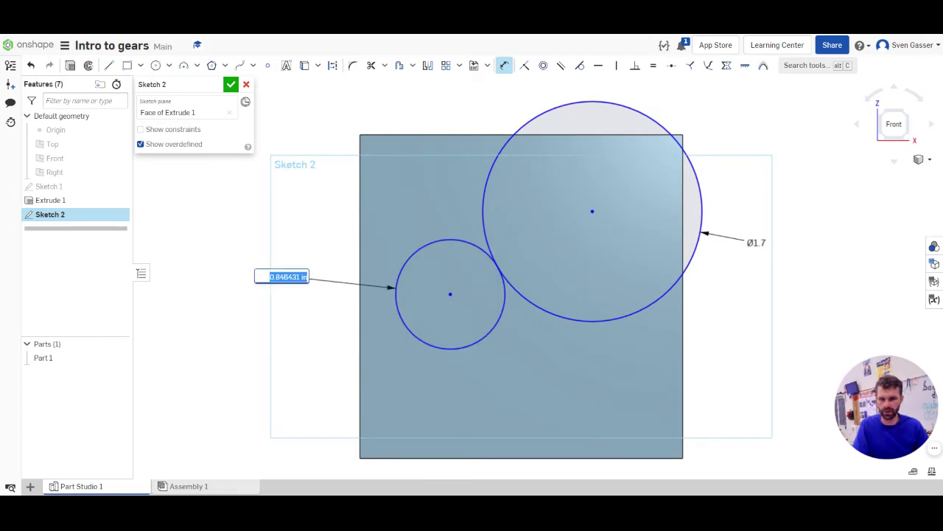
pyautogui.write('0.9')
pyautogui.press('Return')
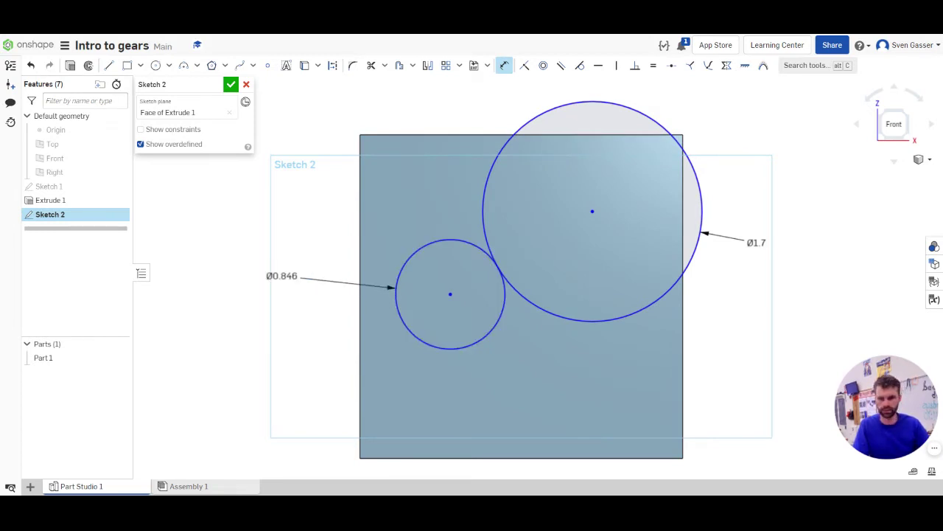
# Draw a third circle tangent to the small one and dimension it at 1.1 in.
pyautogui.press('Escape')
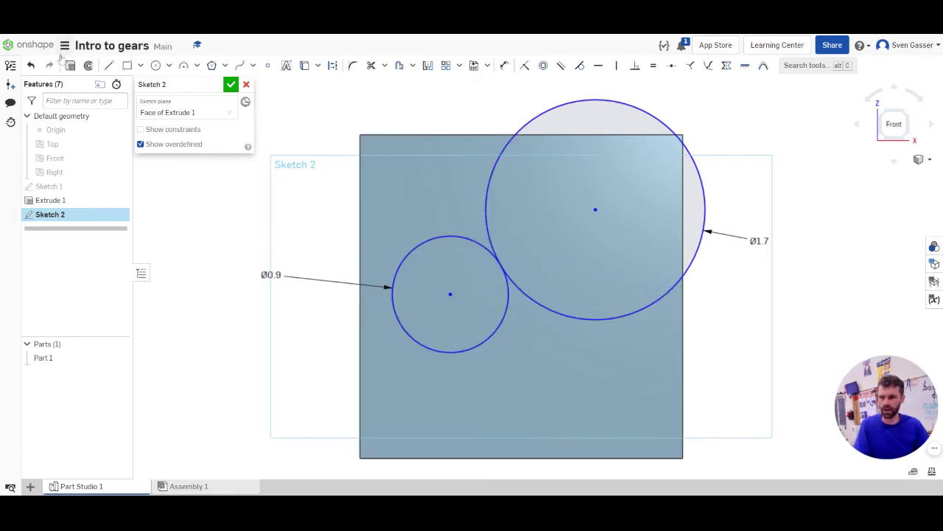
pyautogui.click(156, 65)
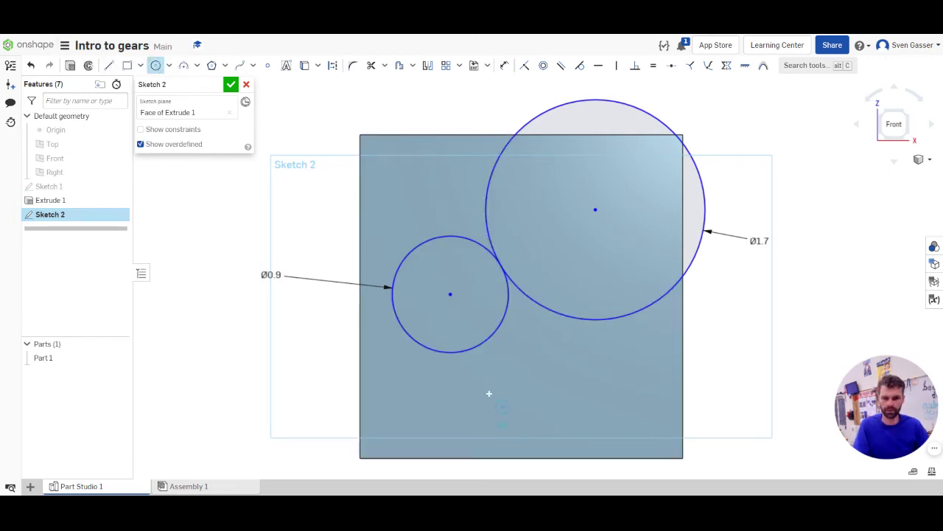
pyautogui.click(501, 406)
pyautogui.click(474, 347)
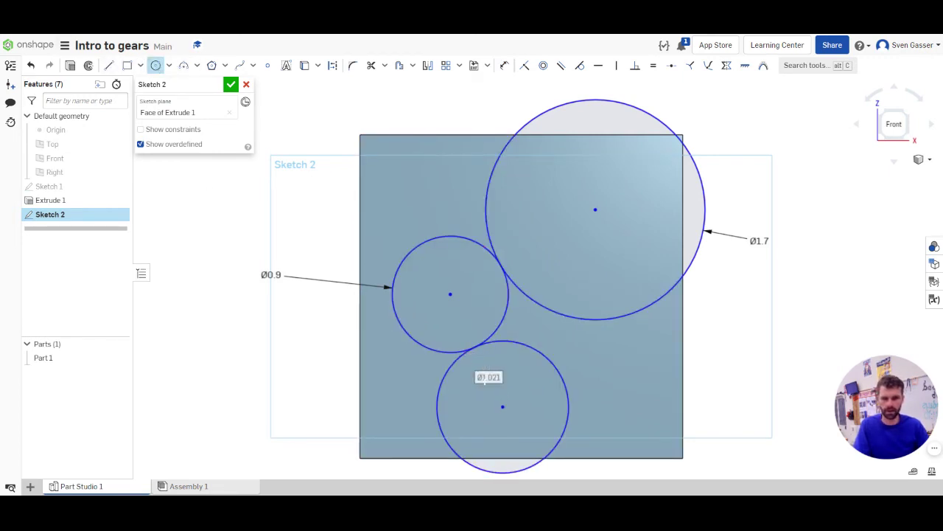
pyautogui.press('d')
pyautogui.click(439, 398)
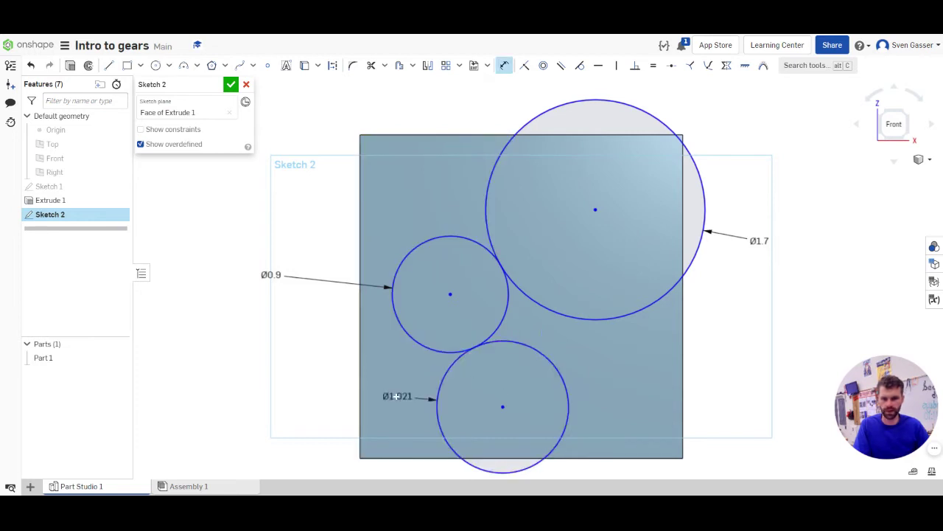
pyautogui.click(307, 392)
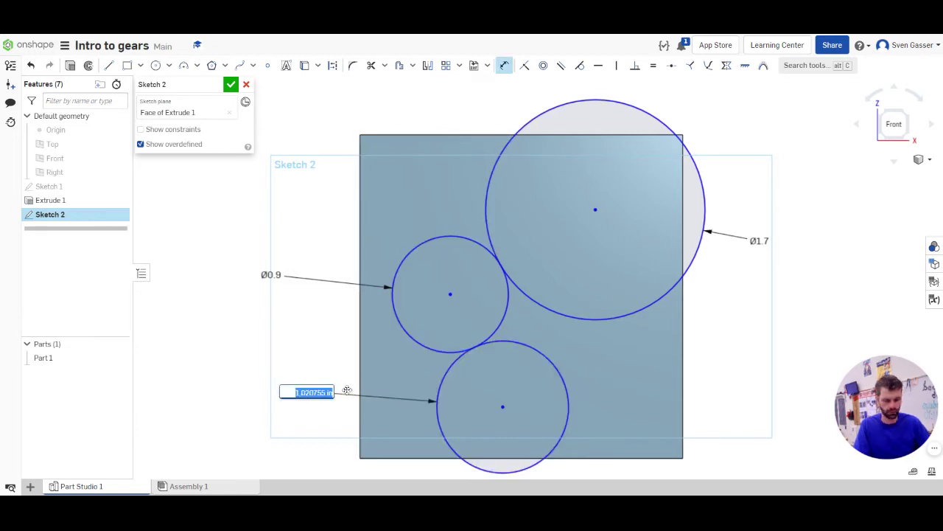
pyautogui.write('1.1')
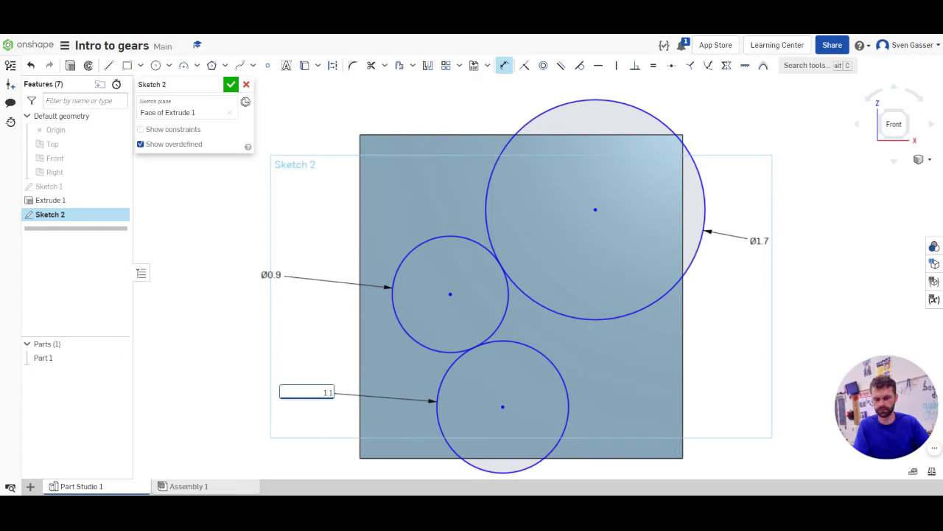
pyautogui.press('Return')
pyautogui.press('Escape')
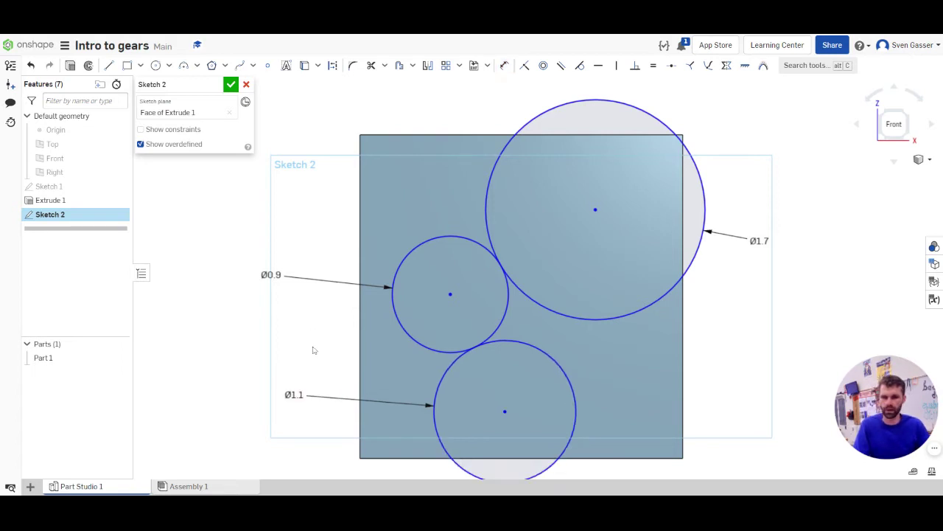
# Zoom the sketch view and return to the Circle tool.
pyautogui.scroll(-3, 317, 337)
pyautogui.scroll(3, 384, 339)
pyautogui.click(407, 330)
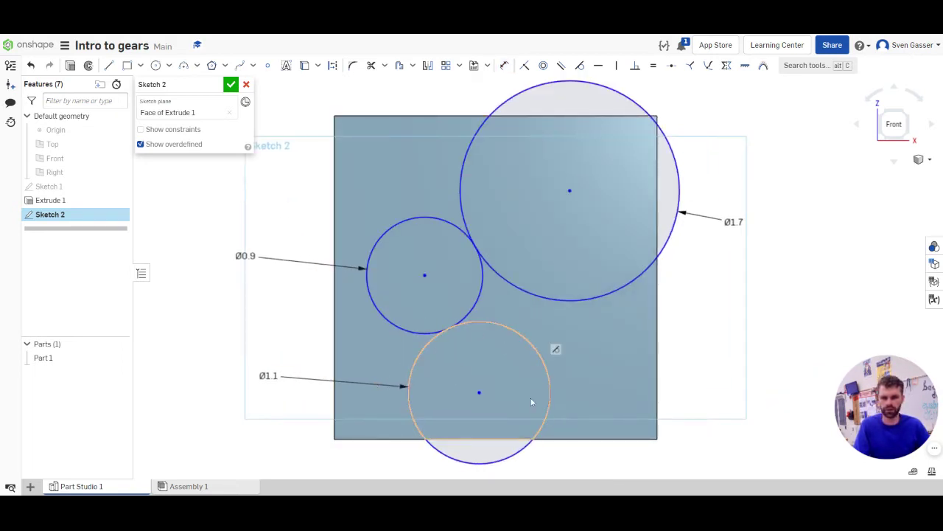
pyautogui.press('c')
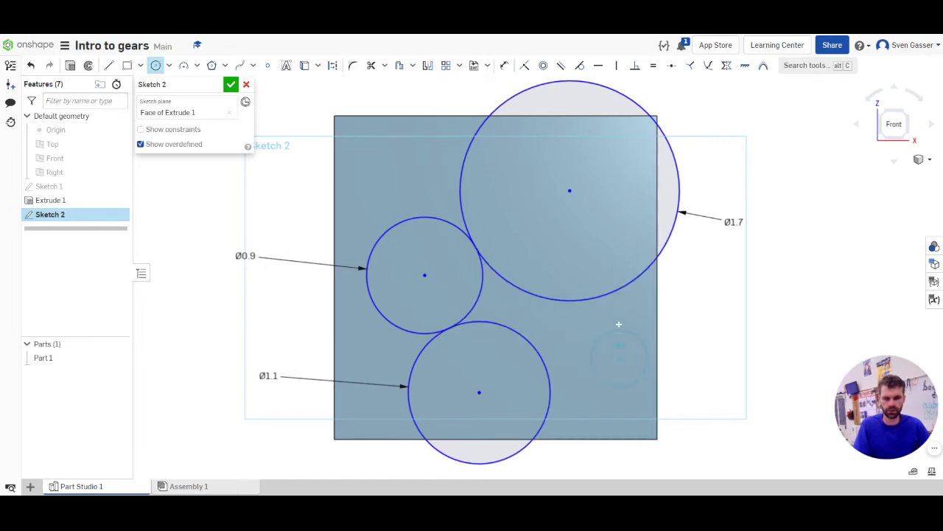
pyautogui.click(610, 295)
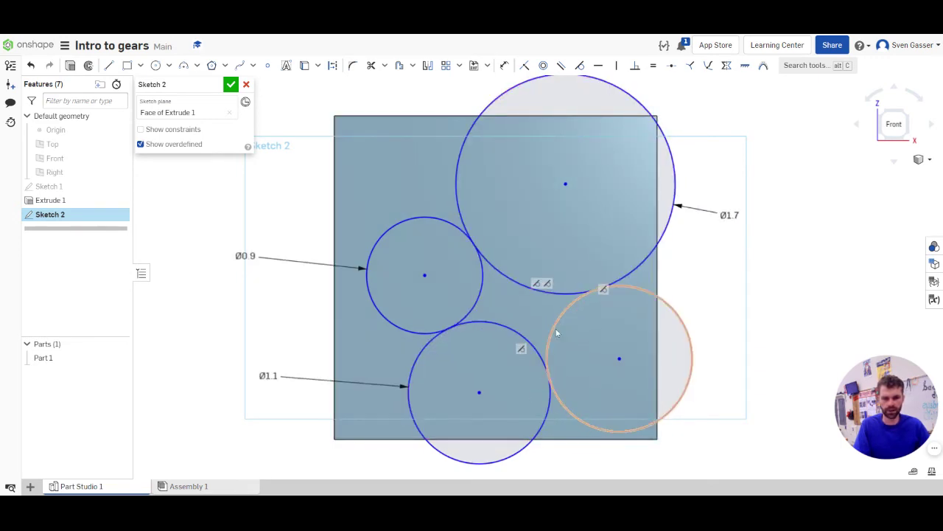
pyautogui.click(579, 362)
pyautogui.press('Delete')
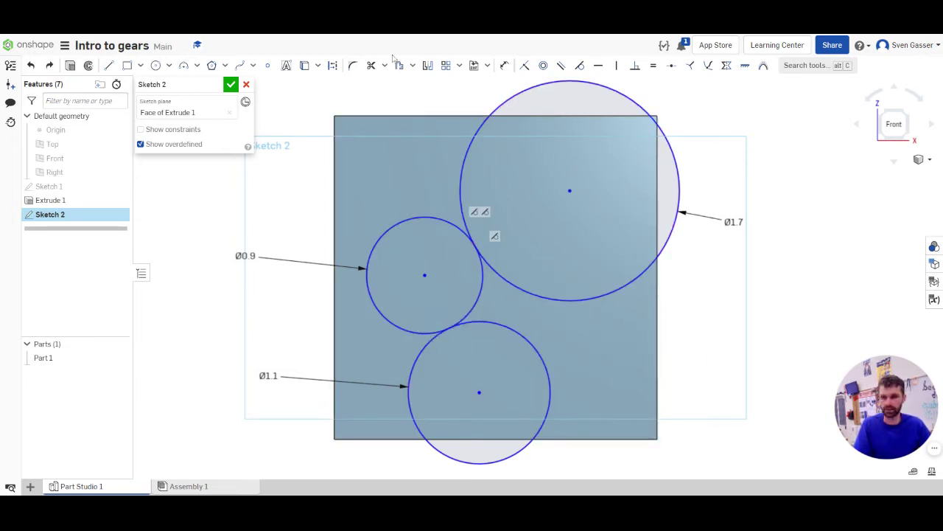
pyautogui.press('c')
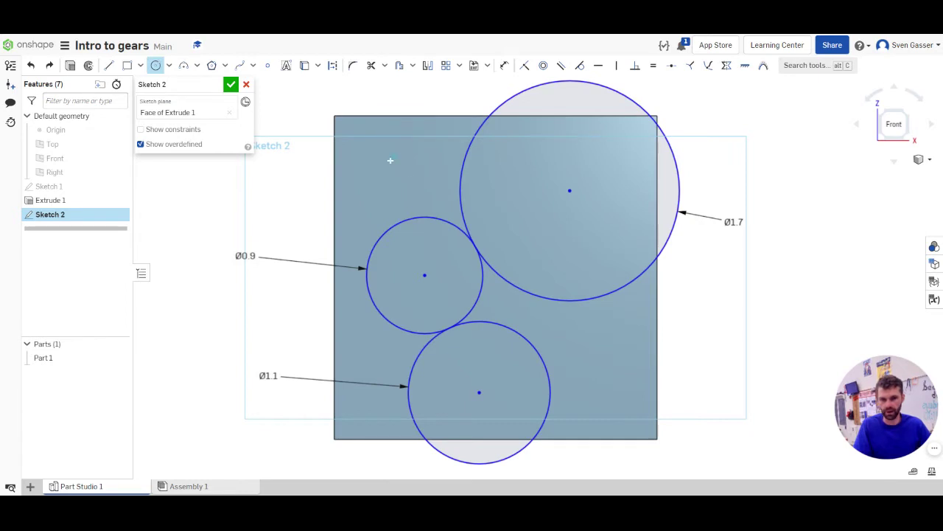
pyautogui.click(391, 160)
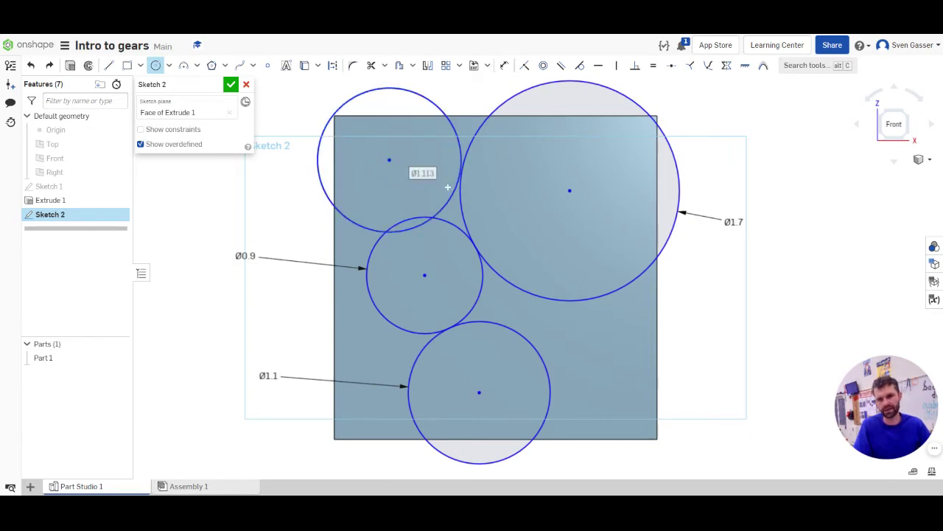
pyautogui.press('Escape')
pyautogui.moveTo(391, 157); pyautogui.dragTo(394, 150)
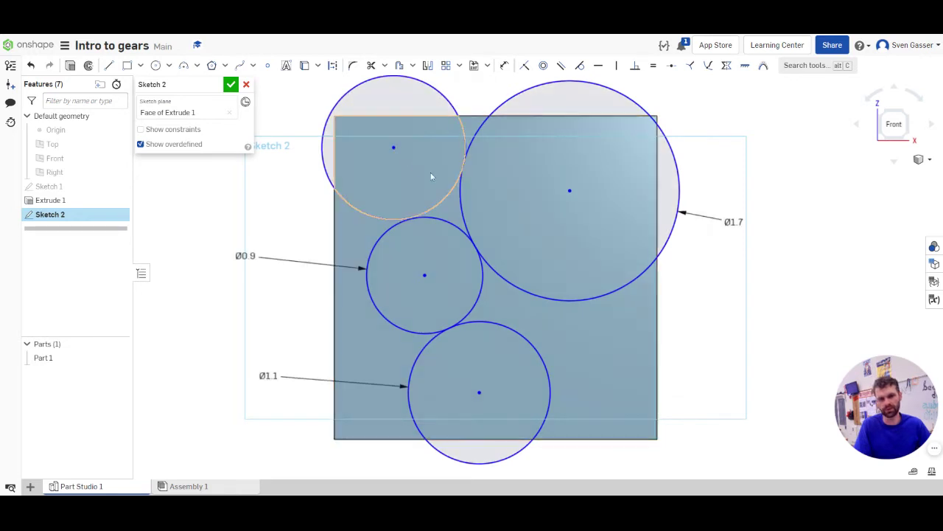
pyautogui.click(447, 101)
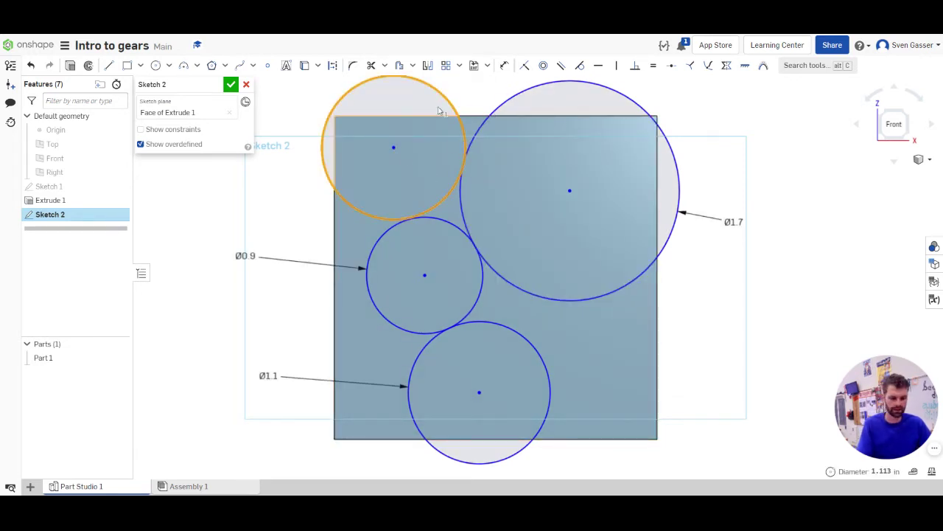
pyautogui.press('Delete')
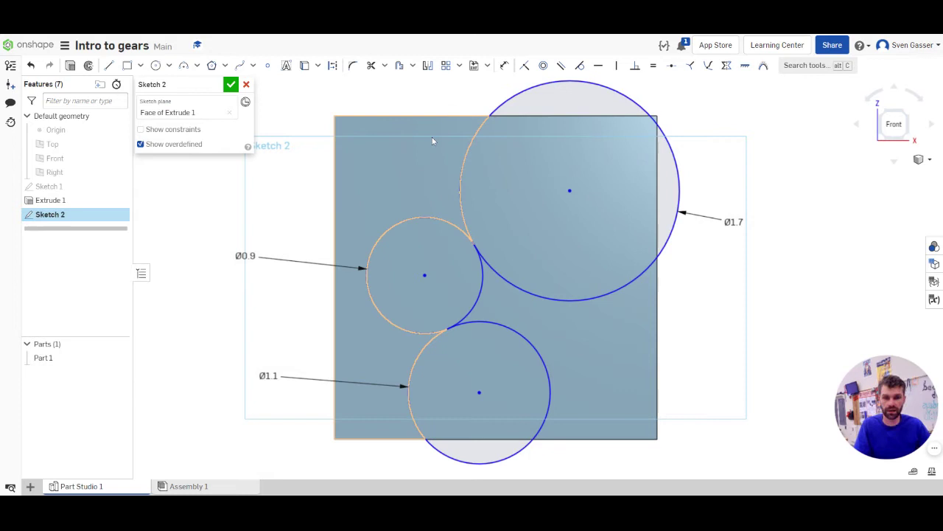
# Close Sketch 2 and start a Spur Gear centred on the 1.7 in circle's centre point.
pyautogui.click(230, 86)
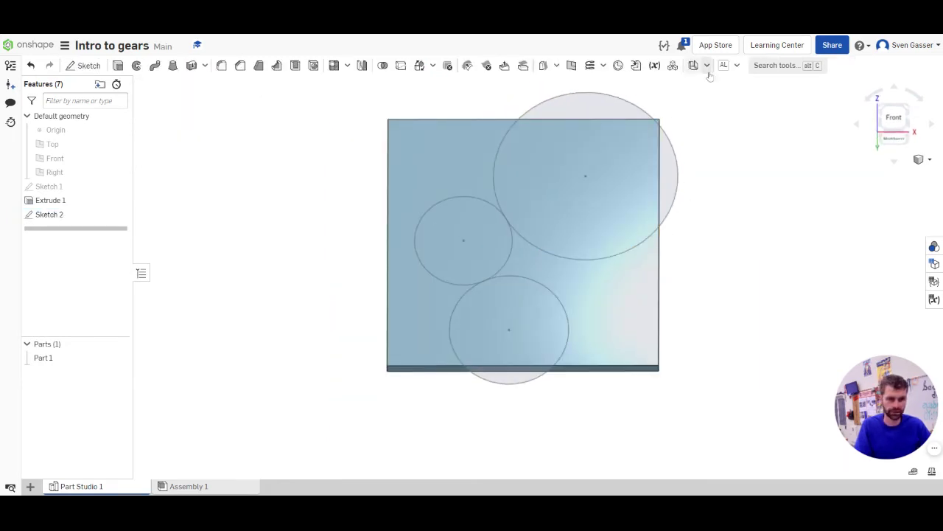
pyautogui.click(736, 65)
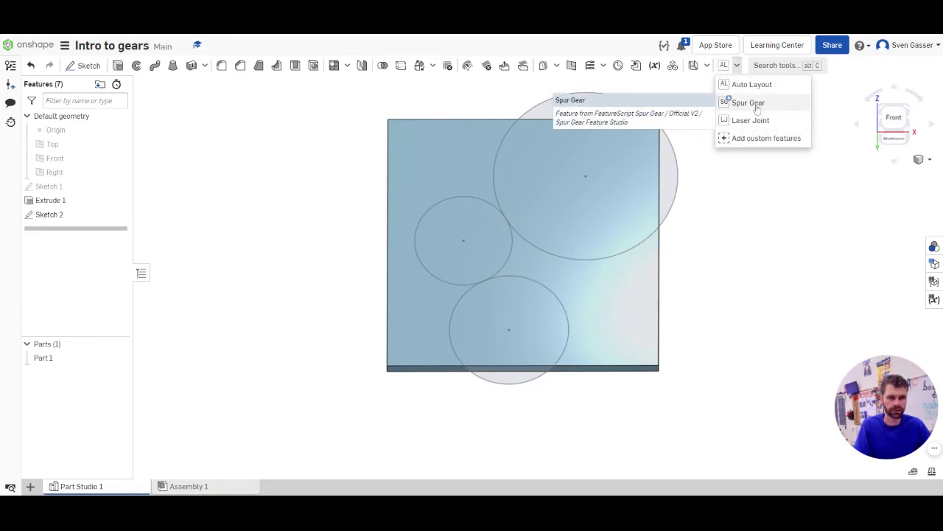
pyautogui.click(757, 109)
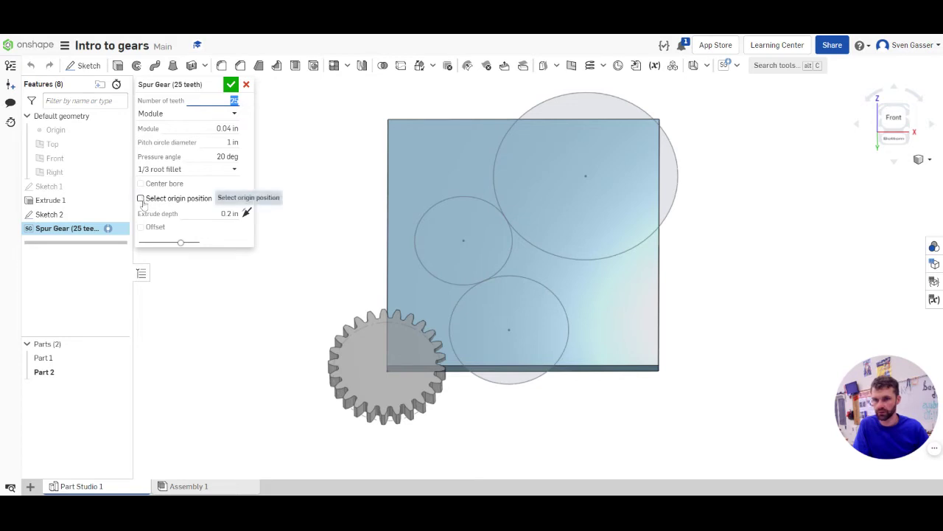
pyautogui.click(141, 198)
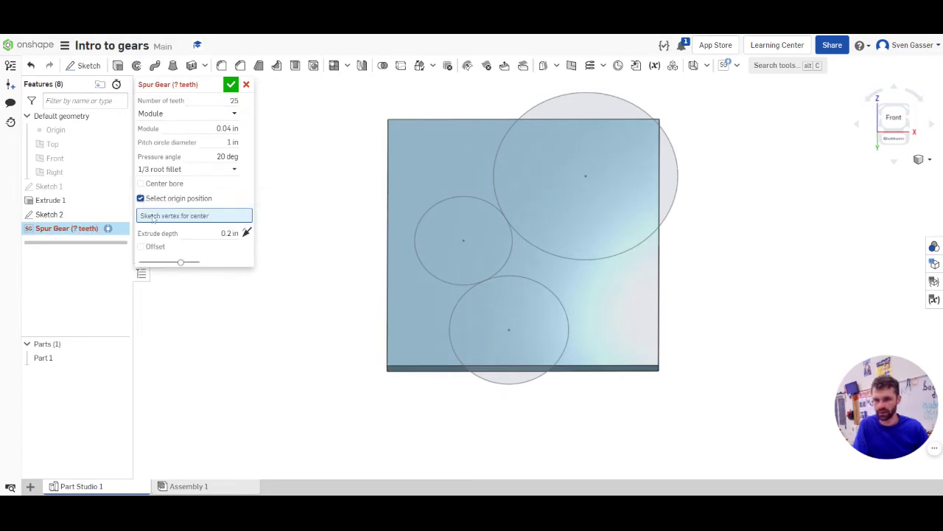
pyautogui.click(586, 176)
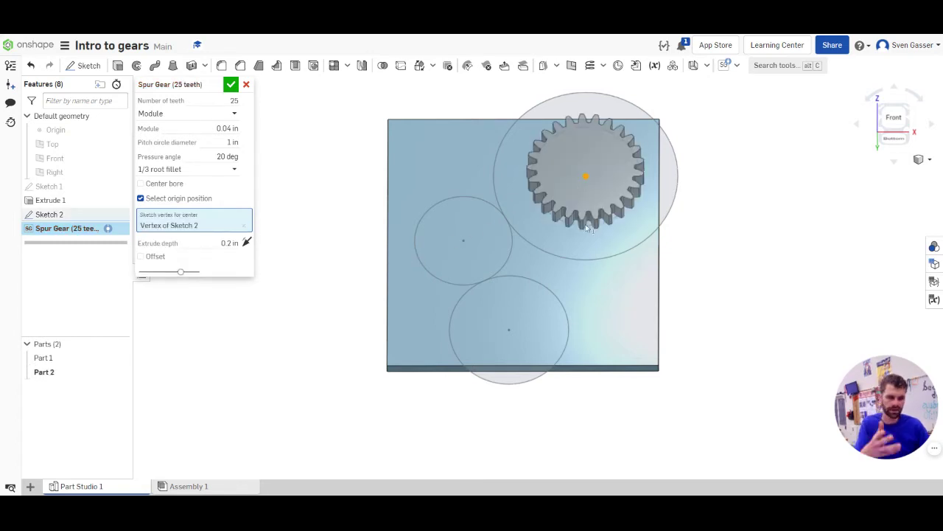
pyautogui.moveTo(528, 244); pyautogui.dragTo(498, 238, button='right')
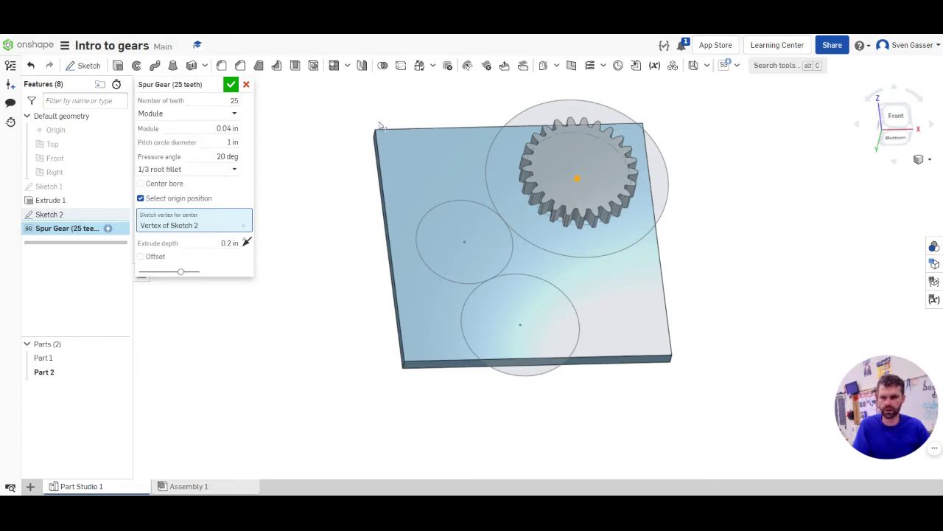
pyautogui.moveTo(536, 112); pyautogui.dragTo(537, 115, button='right')
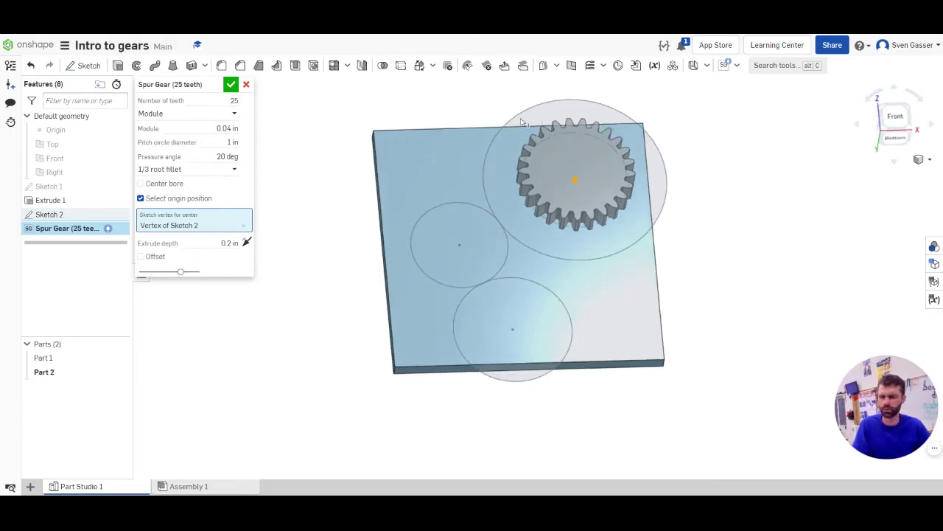
# Set the gear to 17 teeth with a 0.1 in module.
pyautogui.click(228, 101)
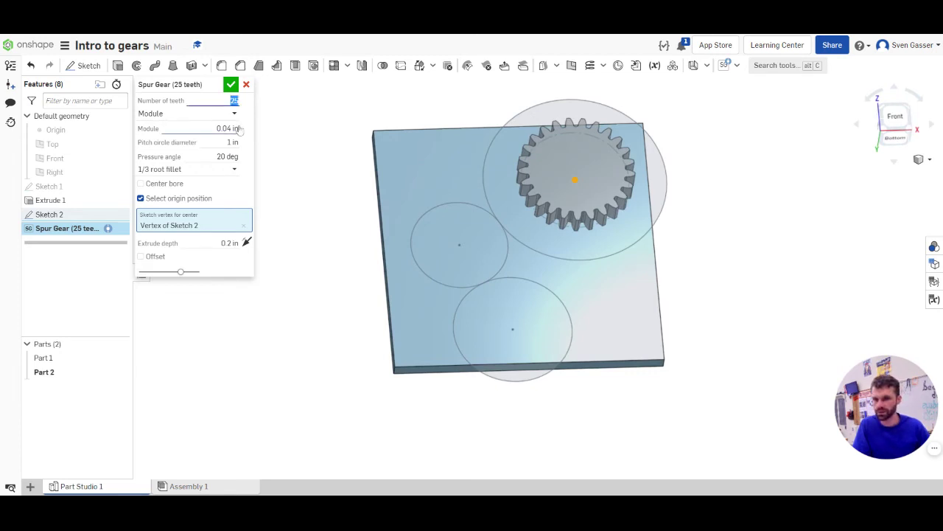
pyautogui.write('1')
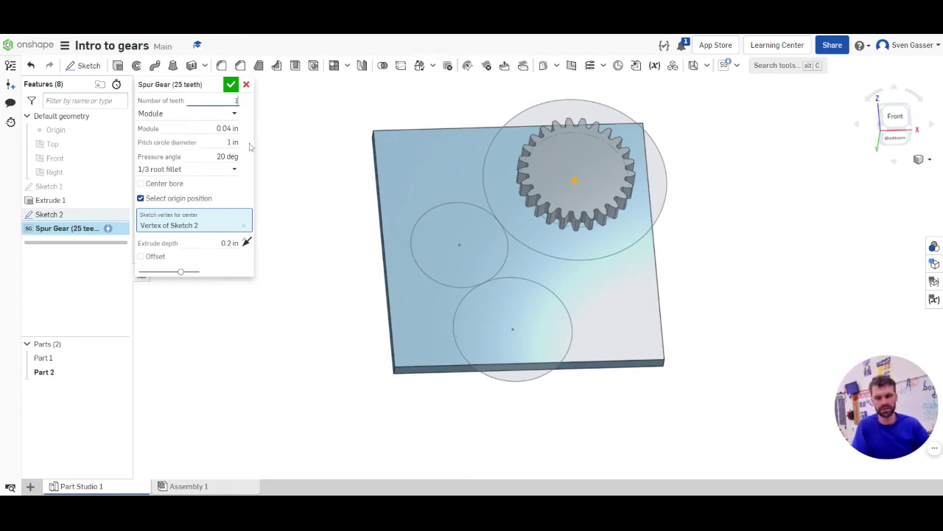
pyautogui.write('7')
pyautogui.press('Tab')
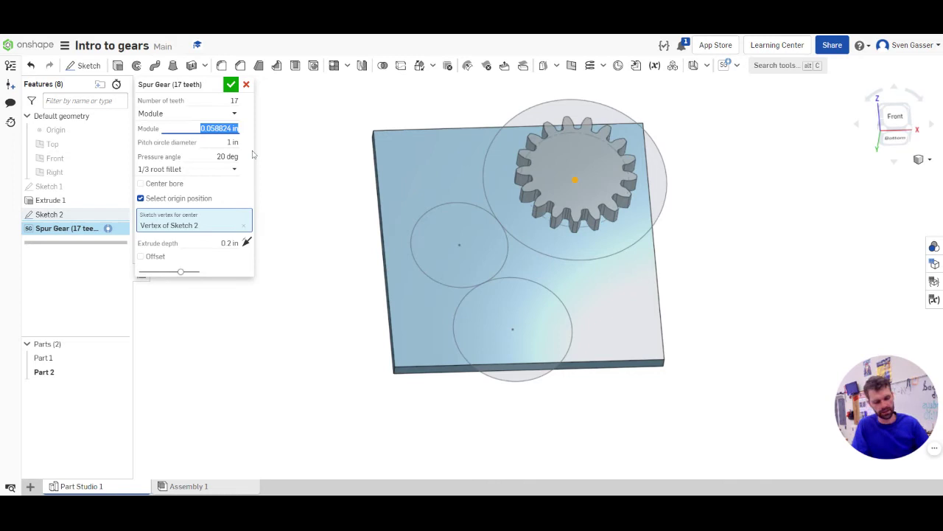
pyautogui.press('BackSpace')
pyautogui.write('0.1')
pyautogui.press('Tab')
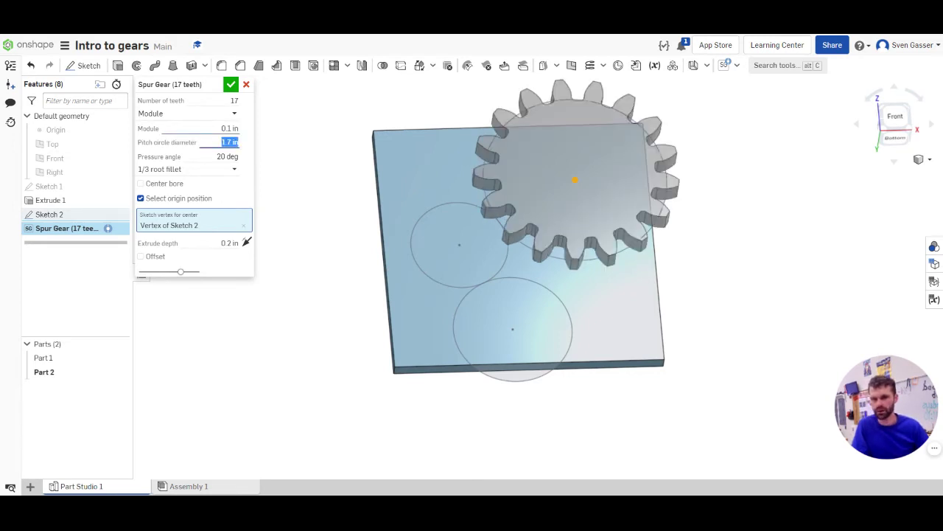
pyautogui.hotkey('shift', 'Tab')
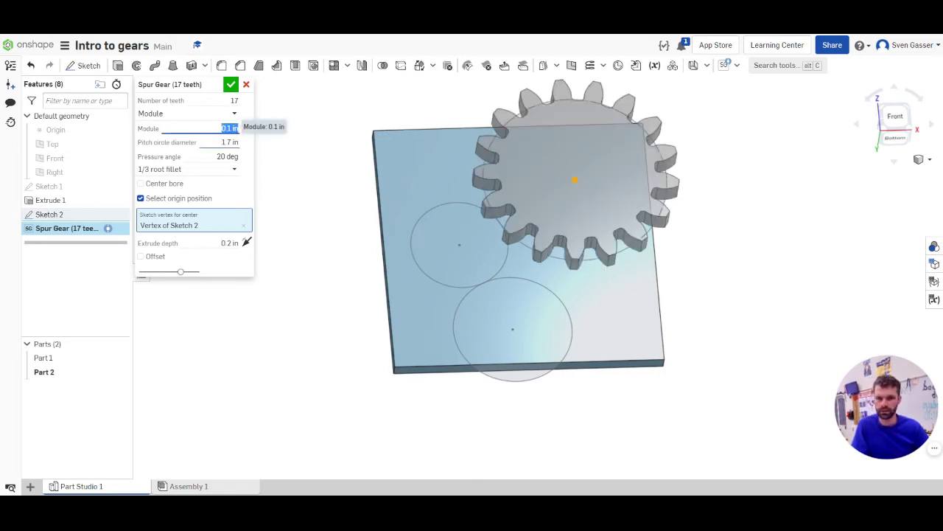
pyautogui.moveTo(464, 169); pyautogui.dragTo(455, 208, button='right')
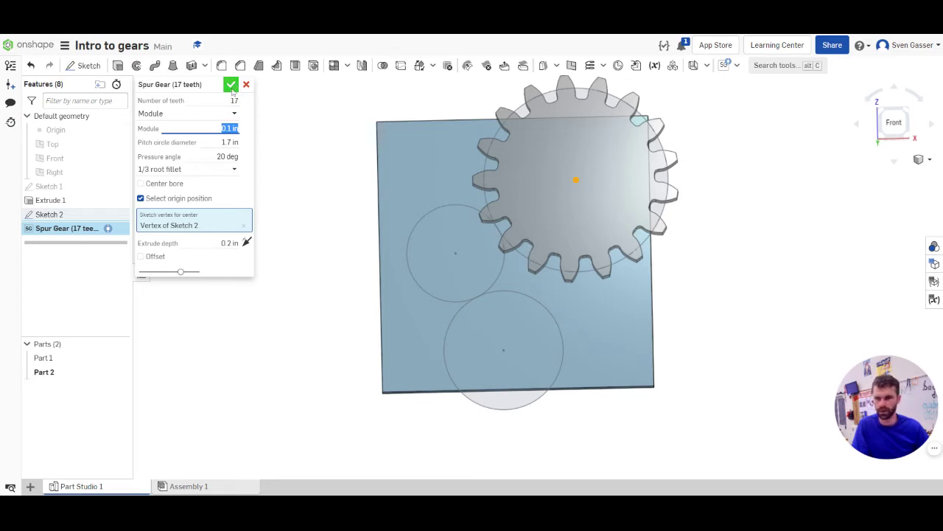
# Add a 0.125 in centre bore and create the 17-tooth gear.
pyautogui.click(141, 184)
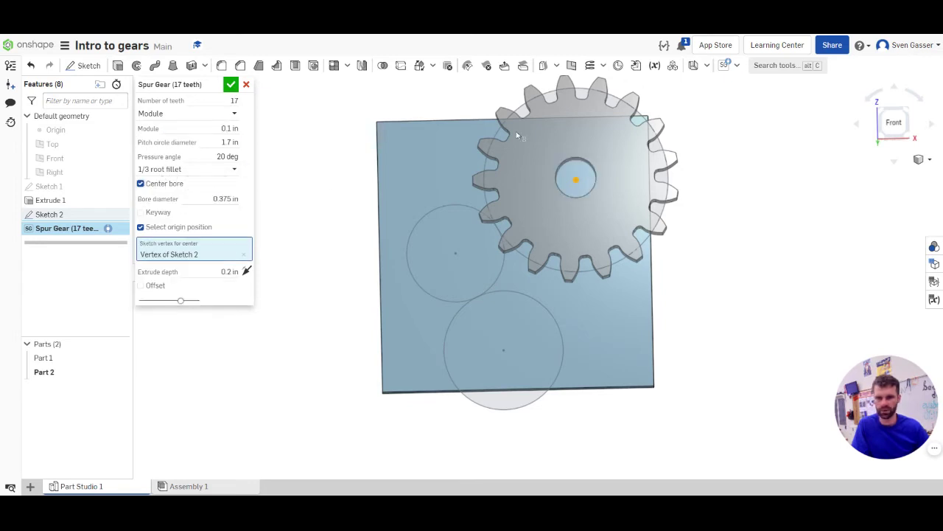
pyautogui.click(225, 199)
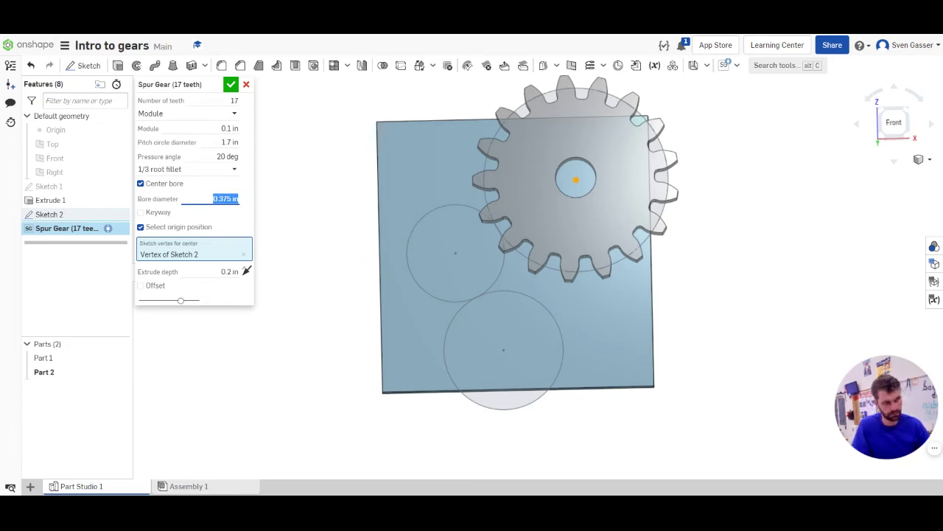
pyautogui.write('0.125')
pyautogui.press('Return')
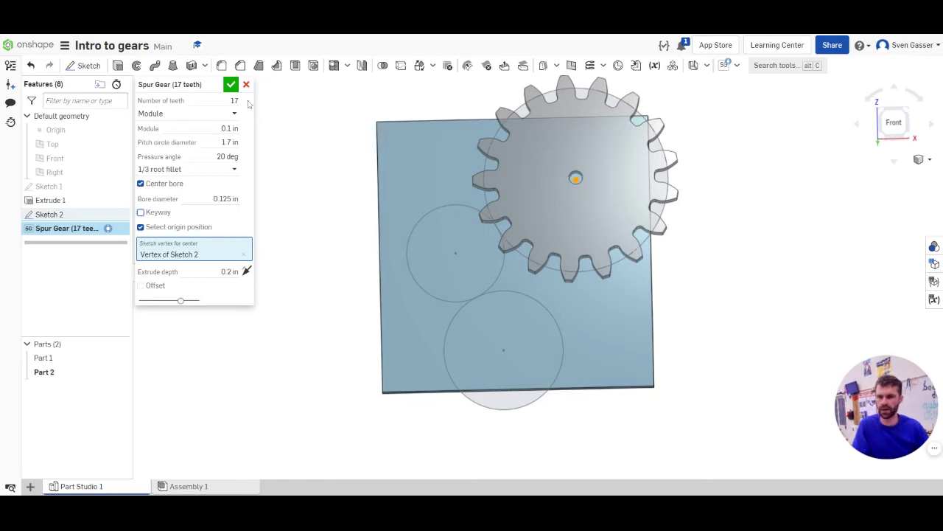
pyautogui.click(230, 84)
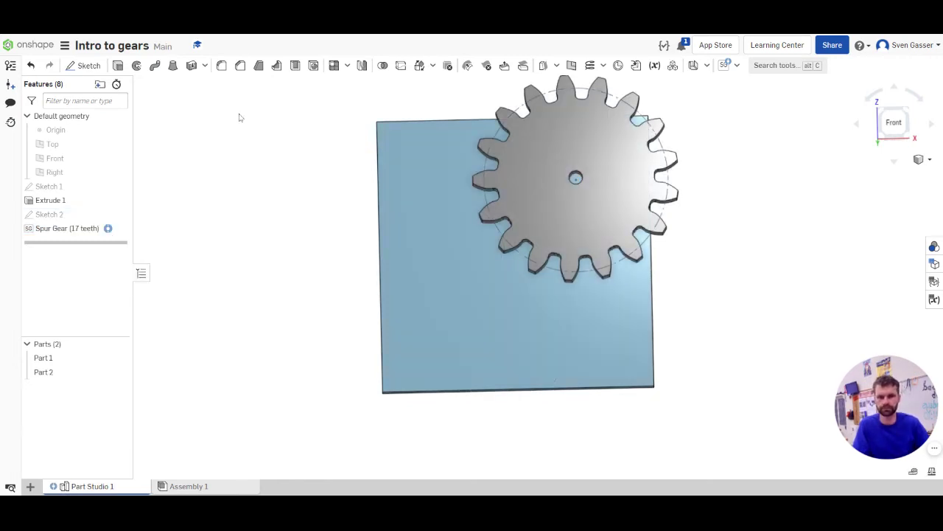
# Reopen the 17-tooth gear and change its extrude depth to 1/8 in.
pyautogui.moveTo(583, 322); pyautogui.dragTo(567, 283, button='right')
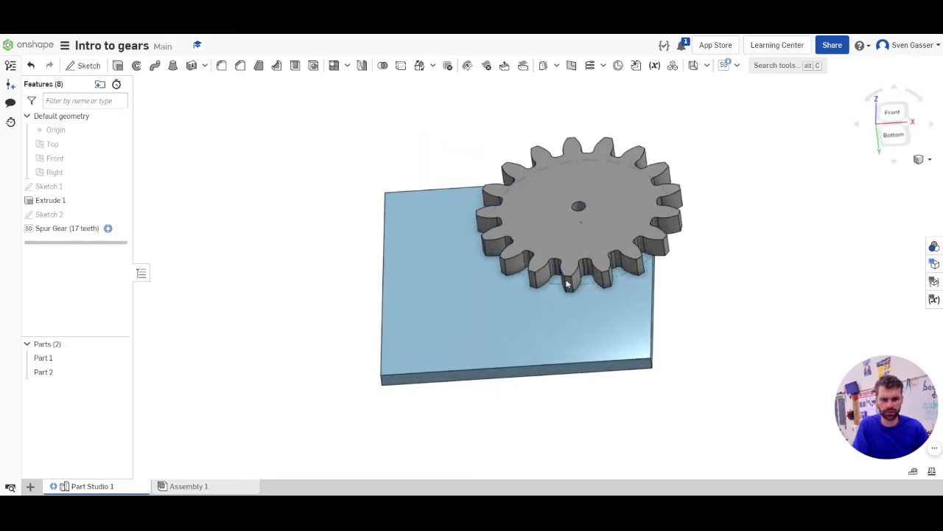
pyautogui.doubleClick(52, 230)
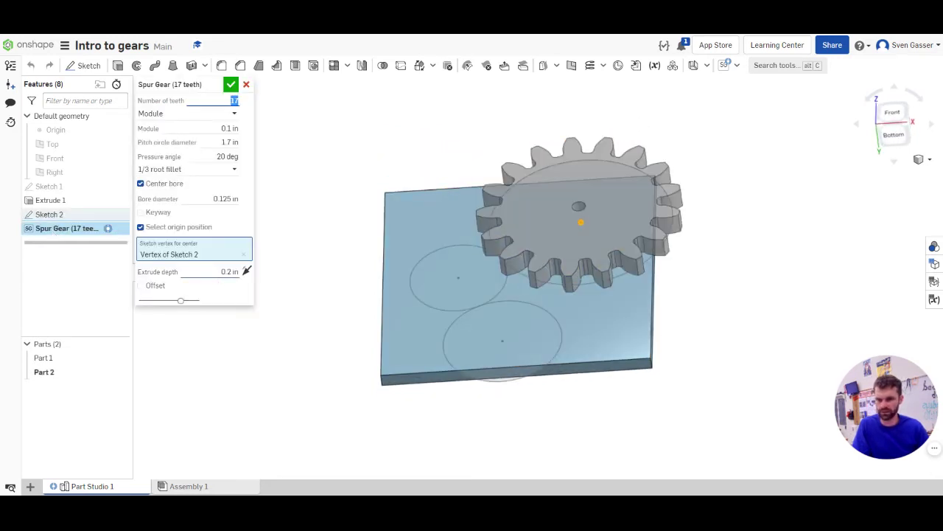
pyautogui.click(229, 271)
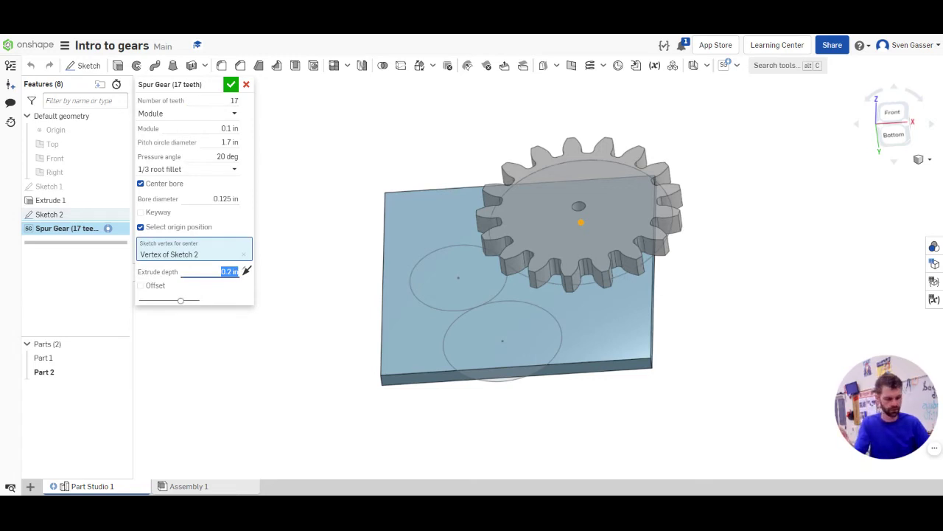
pyautogui.write('1/8')
pyautogui.press('Return')
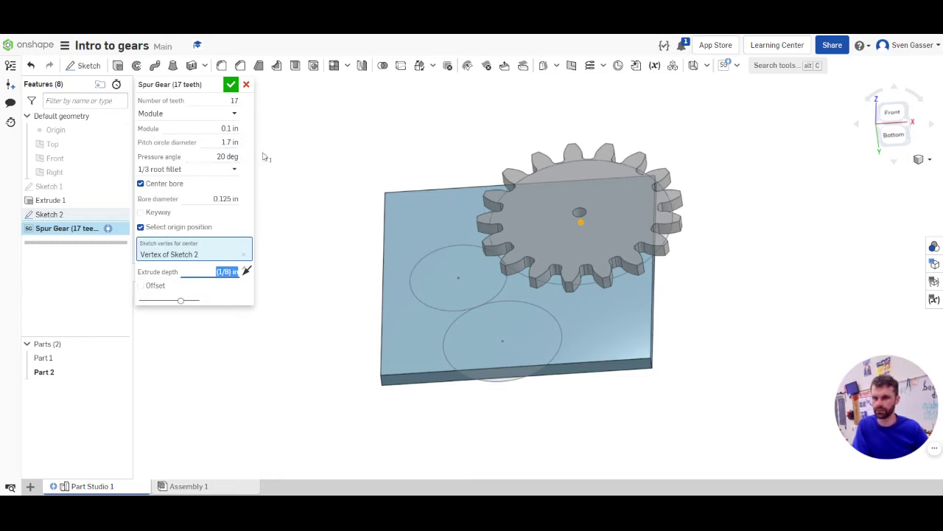
pyautogui.click(228, 142)
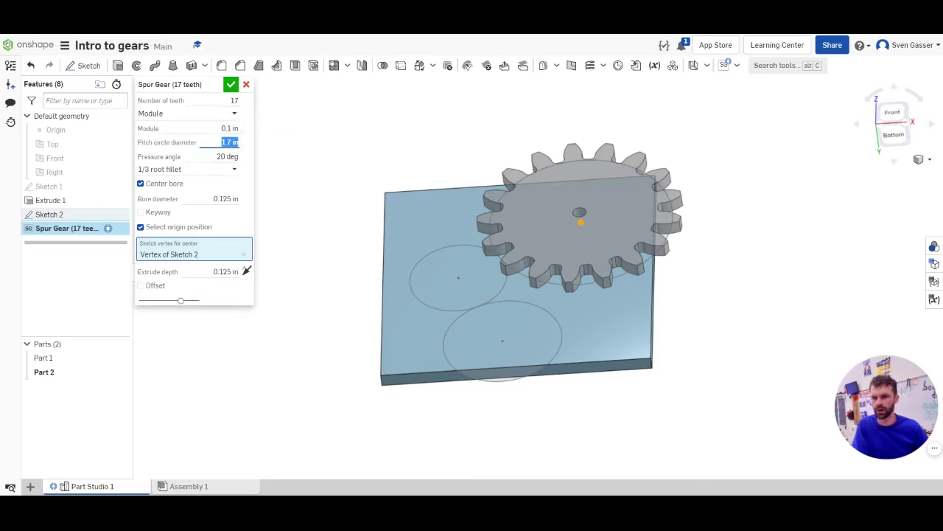
pyautogui.click(332, 177)
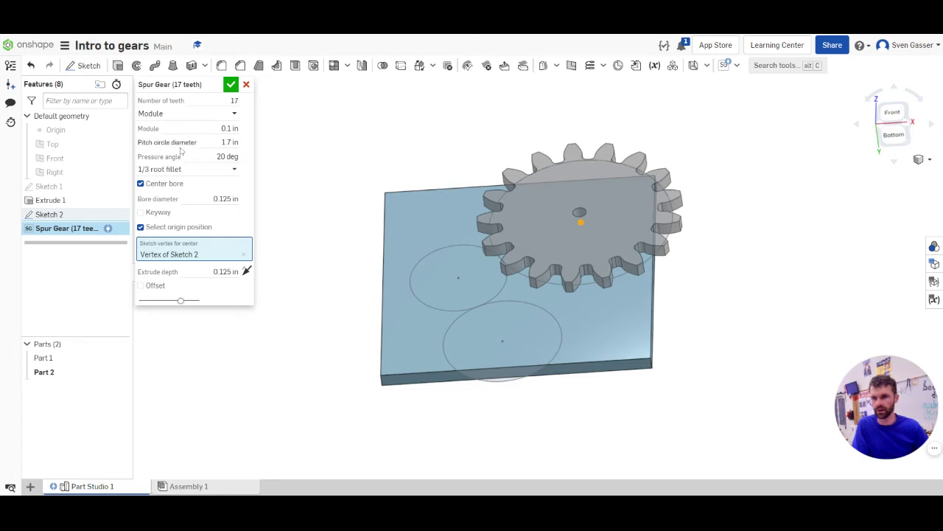
pyautogui.click(232, 85)
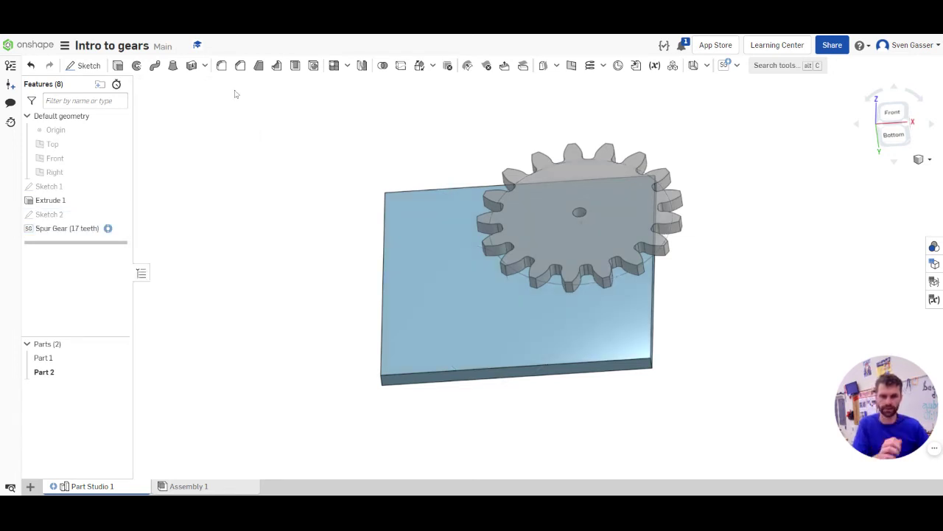
# Show Sketch 2 again and check the left circle's diameter.
pyautogui.click(119, 214)
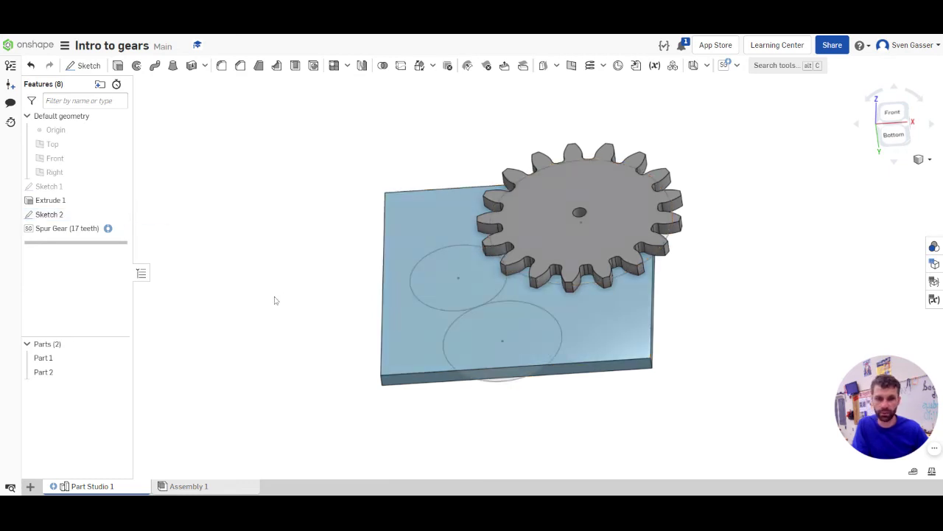
pyautogui.click(417, 301)
pyautogui.click(314, 309)
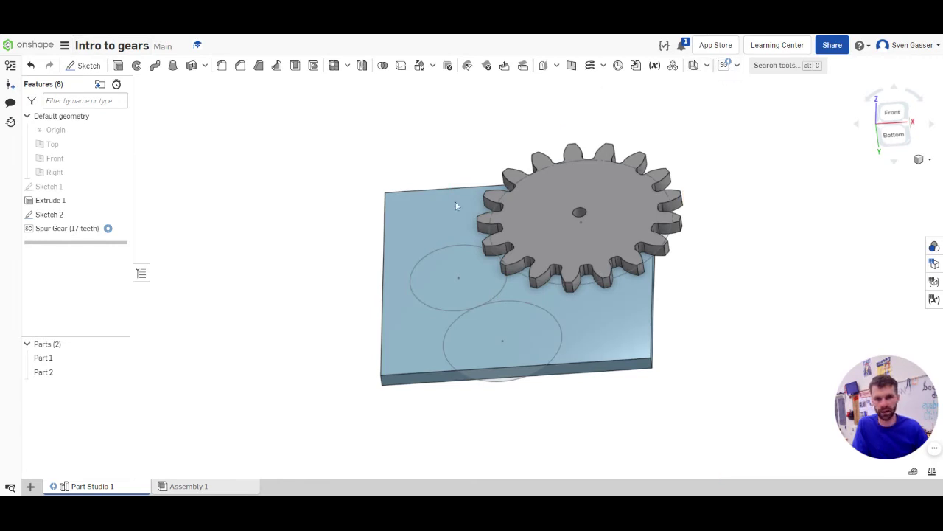
# Start a spur gear centred on the left circle with 9 teeth and 0.1 in module.
pyautogui.click(724, 65)
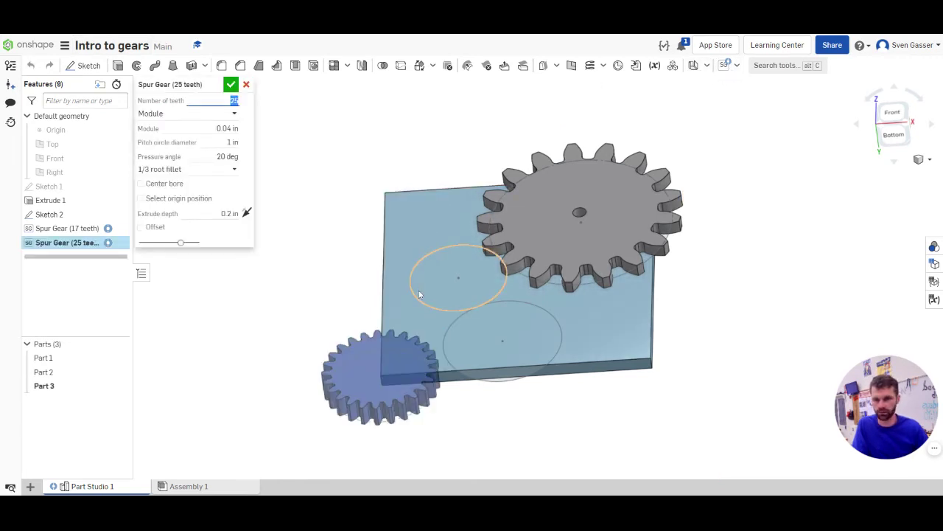
pyautogui.click(160, 200)
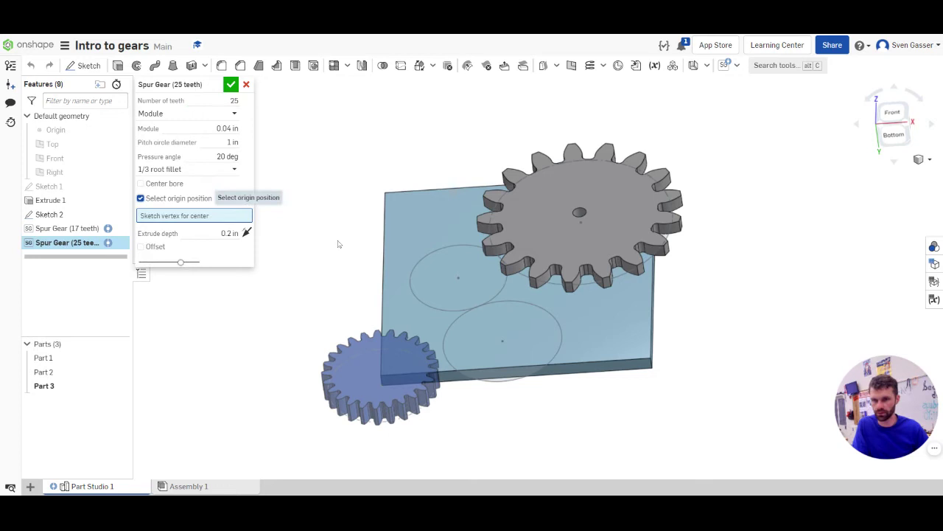
pyautogui.click(458, 279)
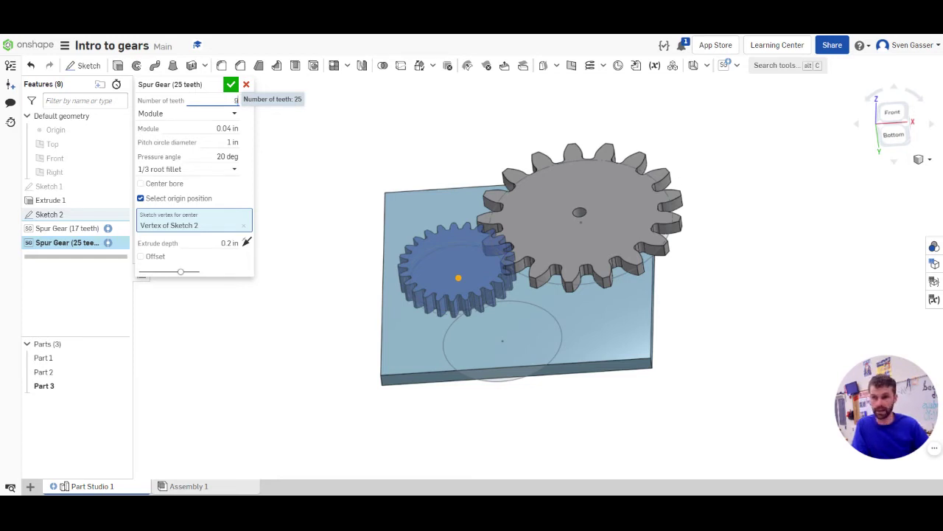
pyautogui.press('Tab')
pyautogui.press('BackSpace')
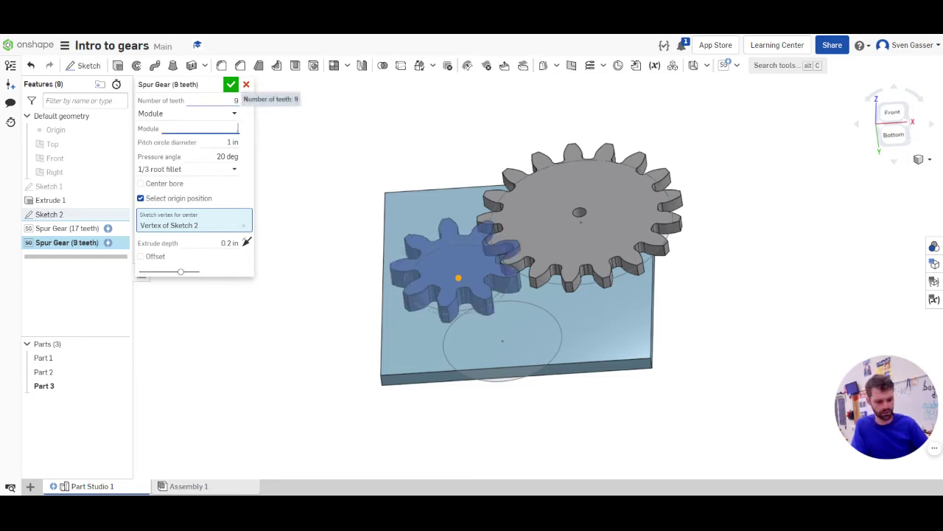
pyautogui.write('0.1')
pyautogui.press('Tab')
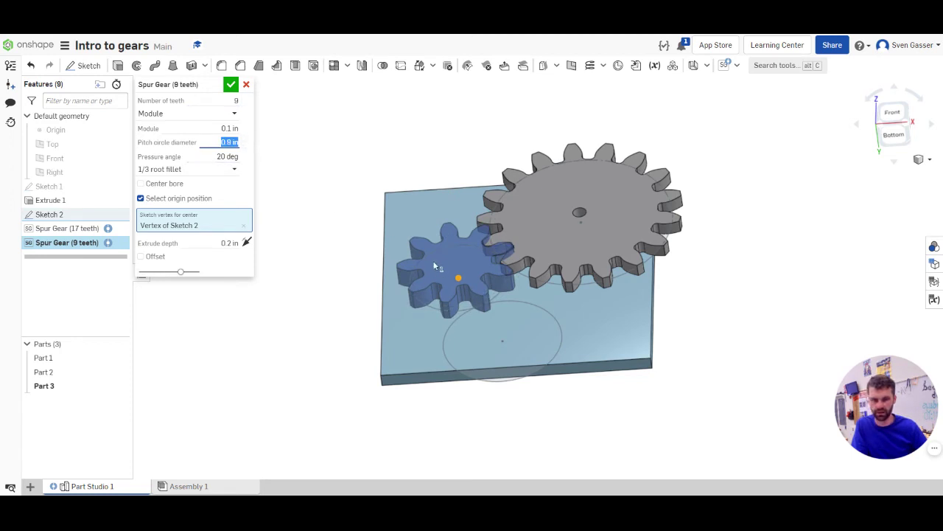
# Give the 9-tooth gear 0.125 in depth and a 0.125 in bore, then create it.
pyautogui.click(230, 242)
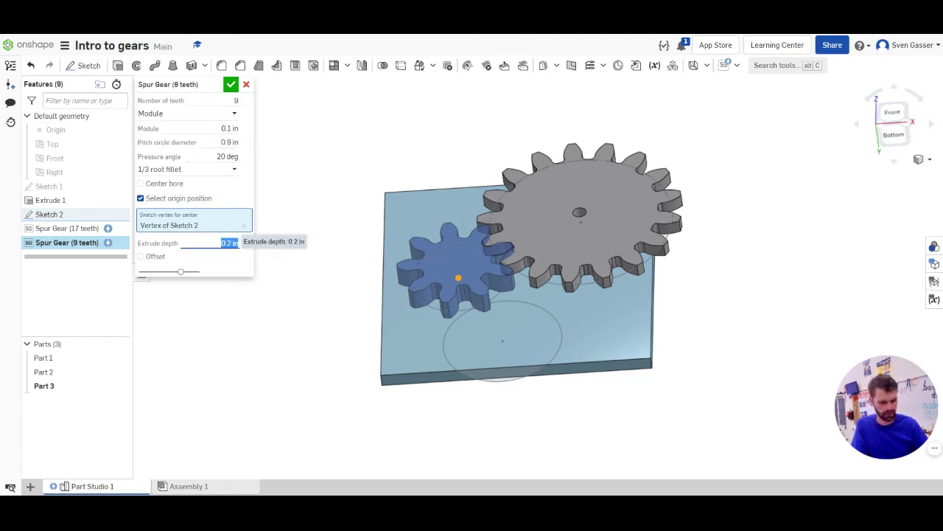
pyautogui.write('0.125')
pyautogui.press('Return')
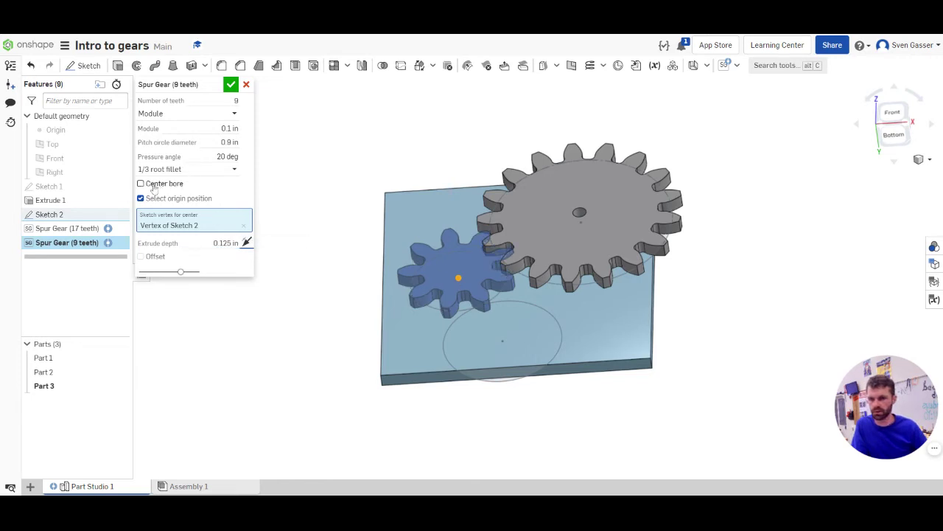
pyautogui.click(153, 186)
pyautogui.click(225, 199)
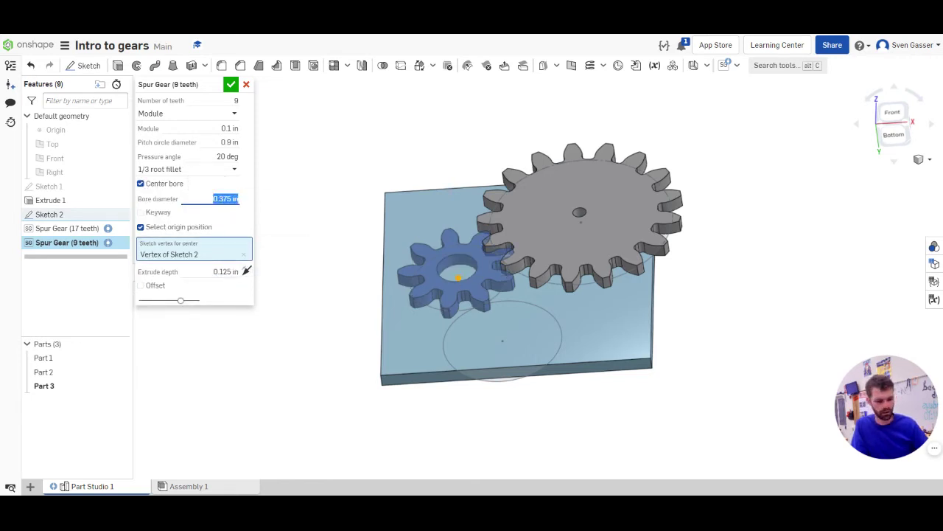
pyautogui.write('0.125')
pyautogui.press('Return')
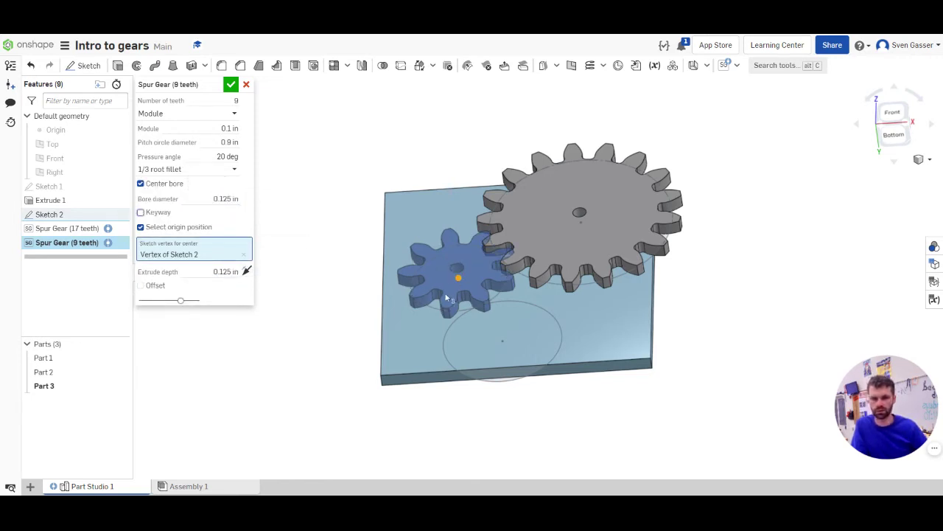
pyautogui.moveTo(368, 316); pyautogui.dragTo(374, 348, button='right')
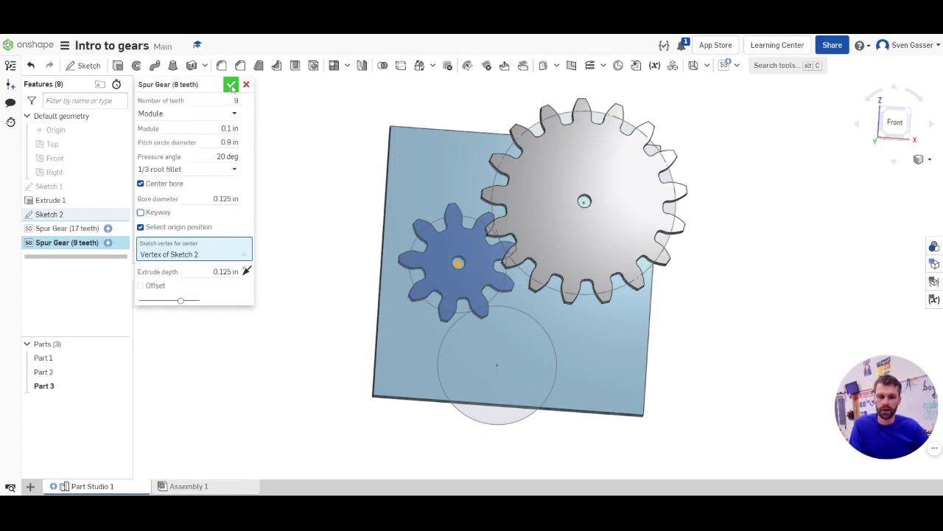
pyautogui.click(231, 84)
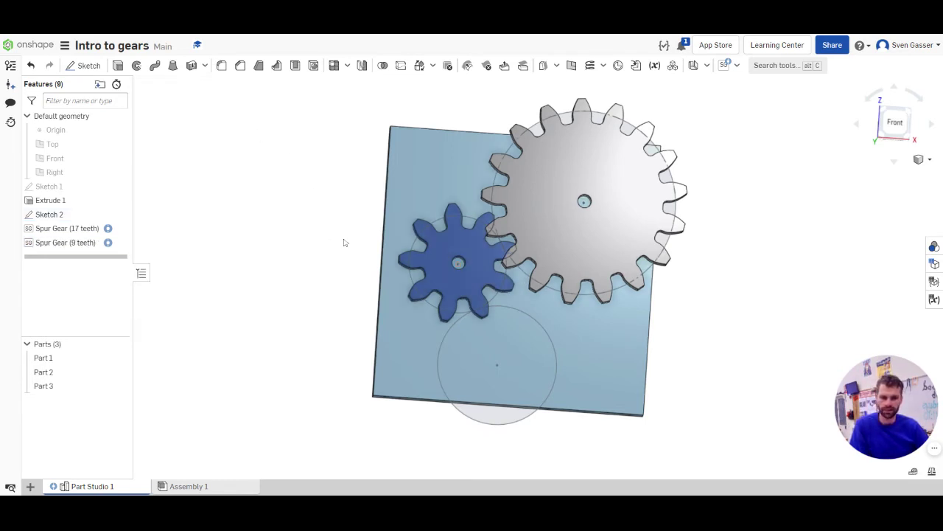
# Start a spur gear centred on the bottom circle with a 0.125 in centre bore.
pyautogui.moveTo(583, 383); pyautogui.dragTo(583, 363, button='middle')
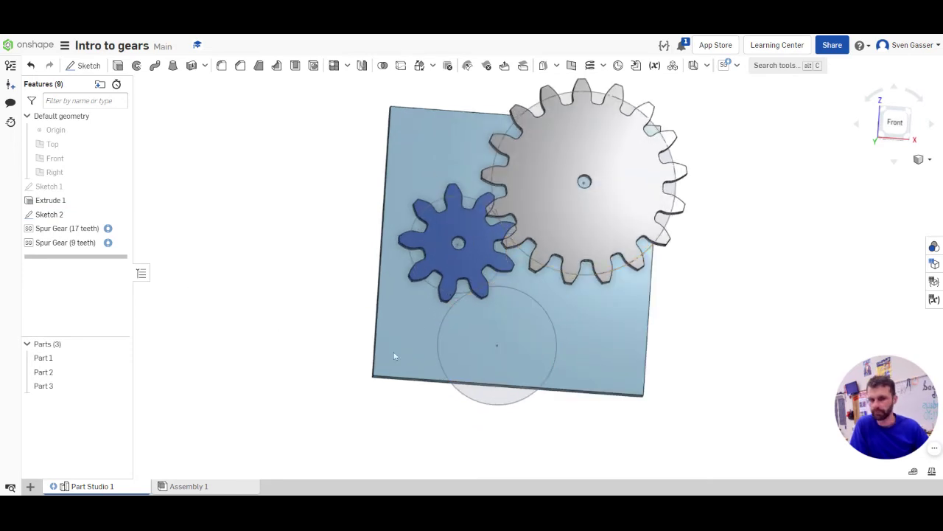
pyautogui.moveTo(486, 363); pyautogui.dragTo(479, 356, button='right')
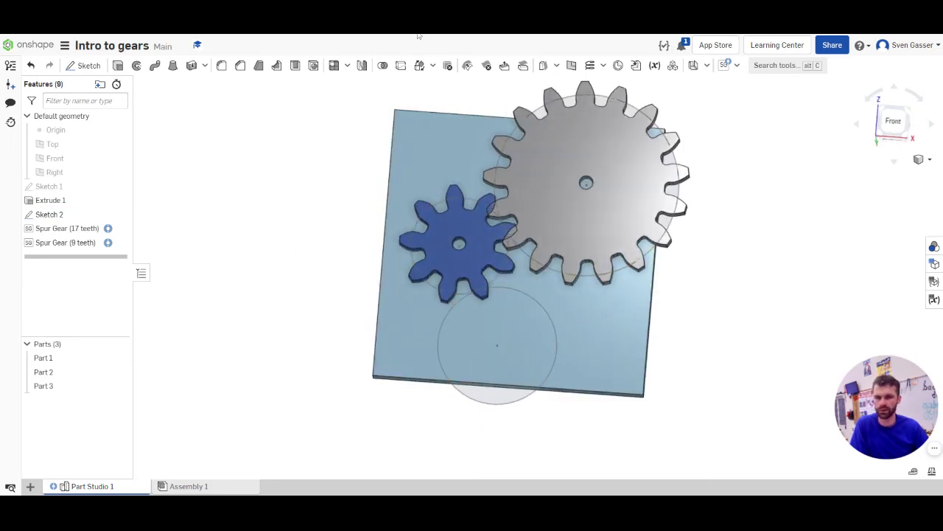
pyautogui.click(726, 66)
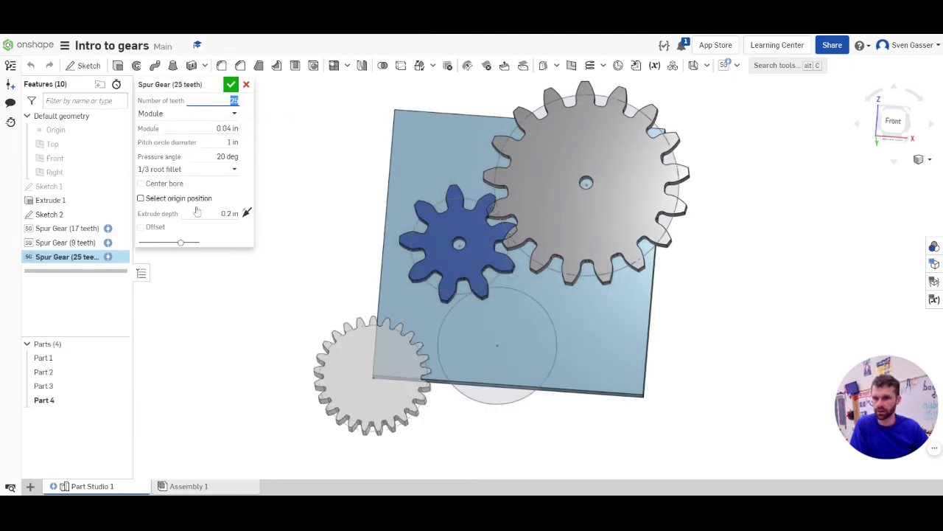
pyautogui.click(142, 199)
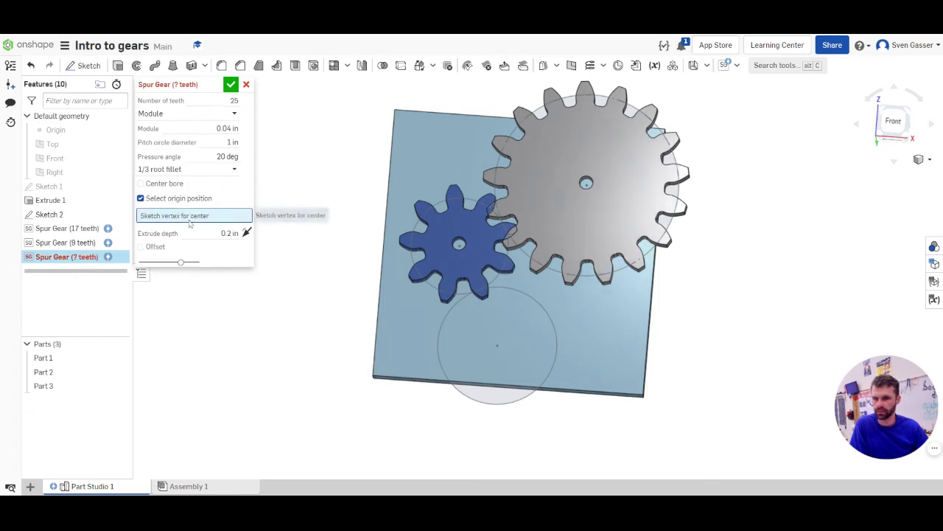
pyautogui.click(497, 345)
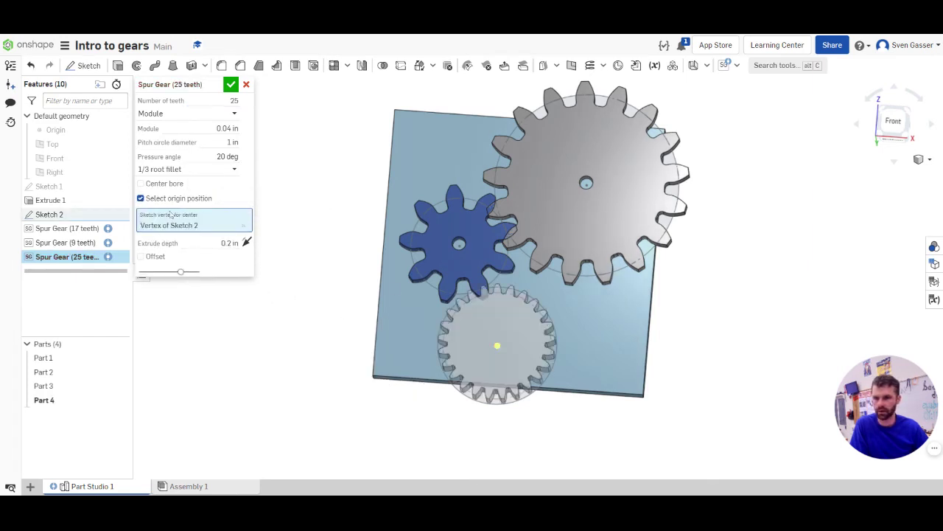
pyautogui.click(141, 184)
pyautogui.click(221, 199)
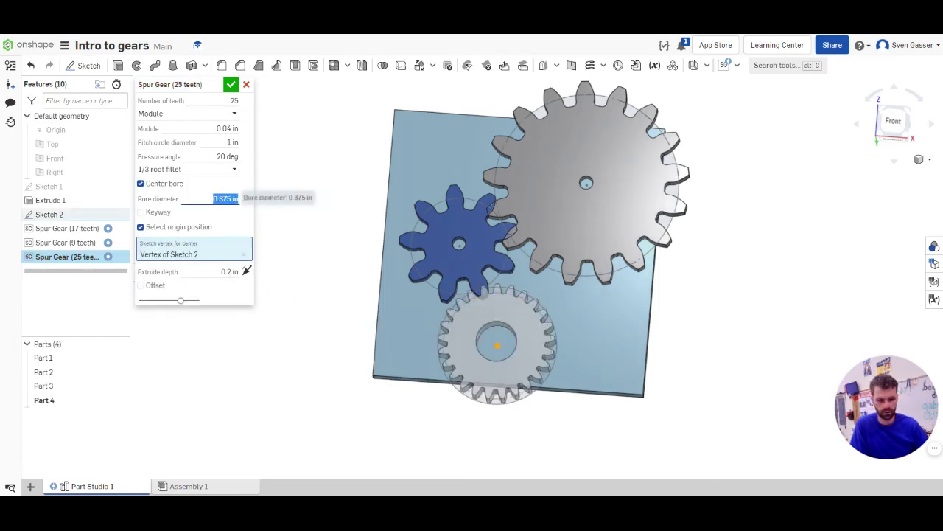
pyautogui.press('BackSpace')
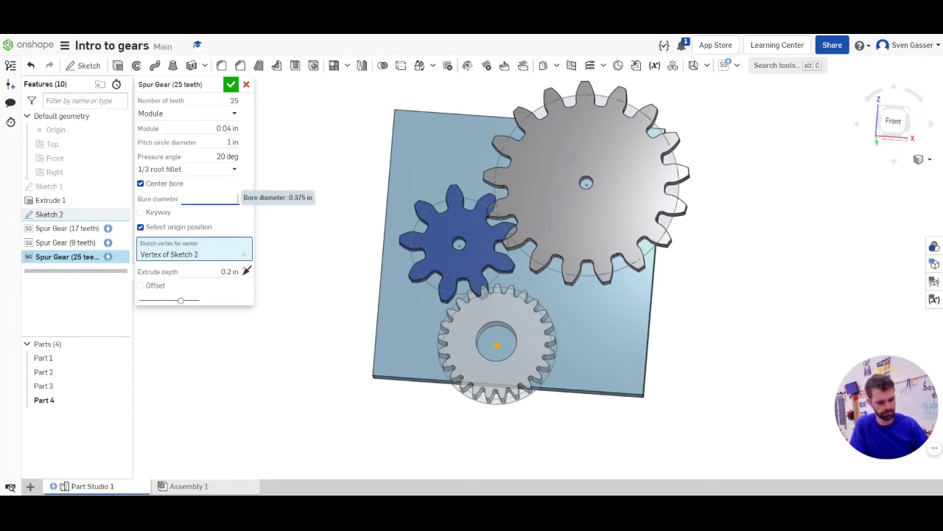
pyautogui.press('Return')
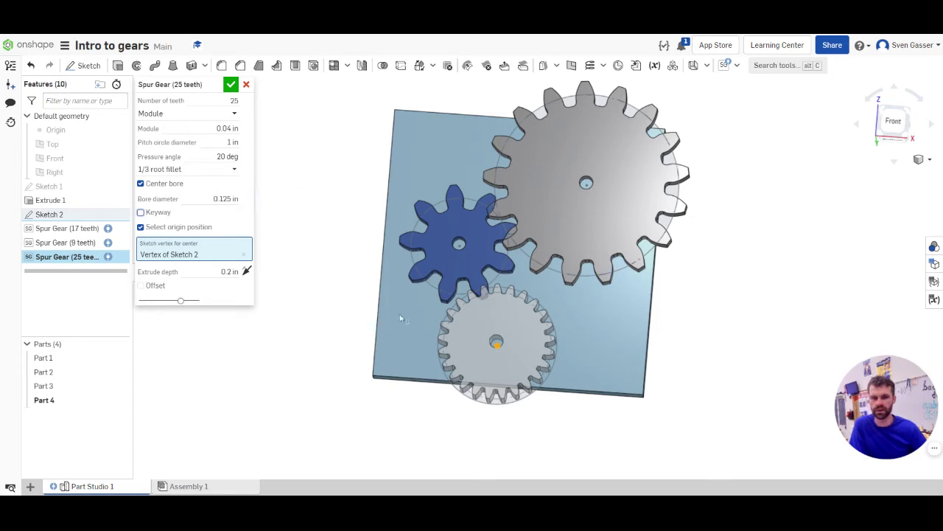
# Set the bottom gear to 7 teeth with a 0.1 in module, then select its thickness value.
pyautogui.click(233, 100)
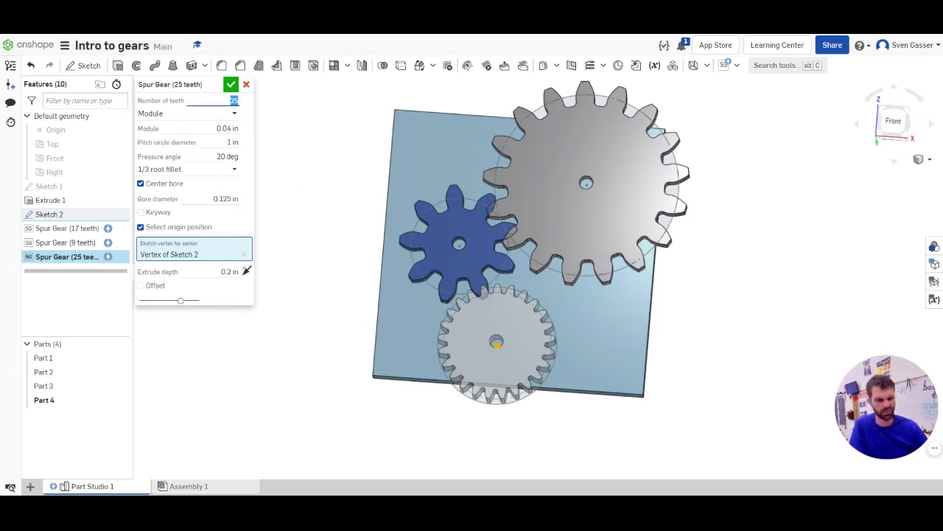
pyautogui.press('Tab')
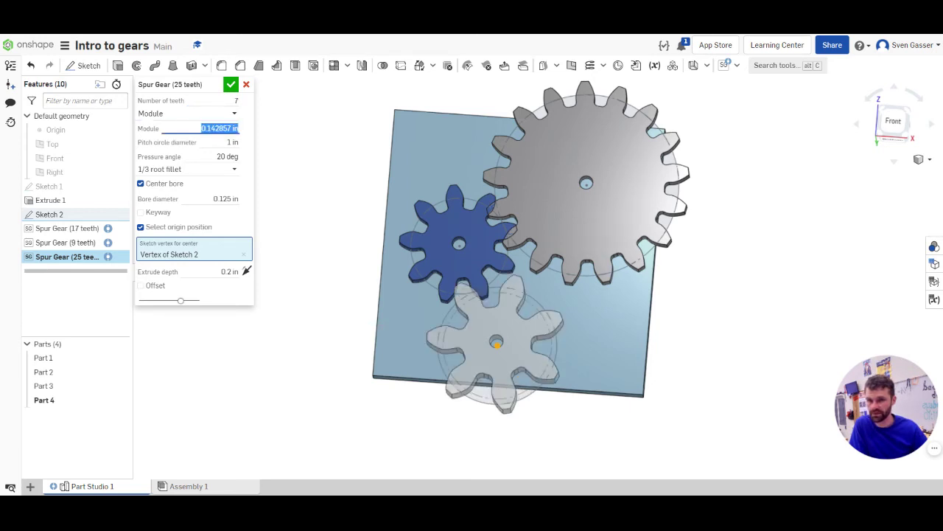
pyautogui.press('BackSpace')
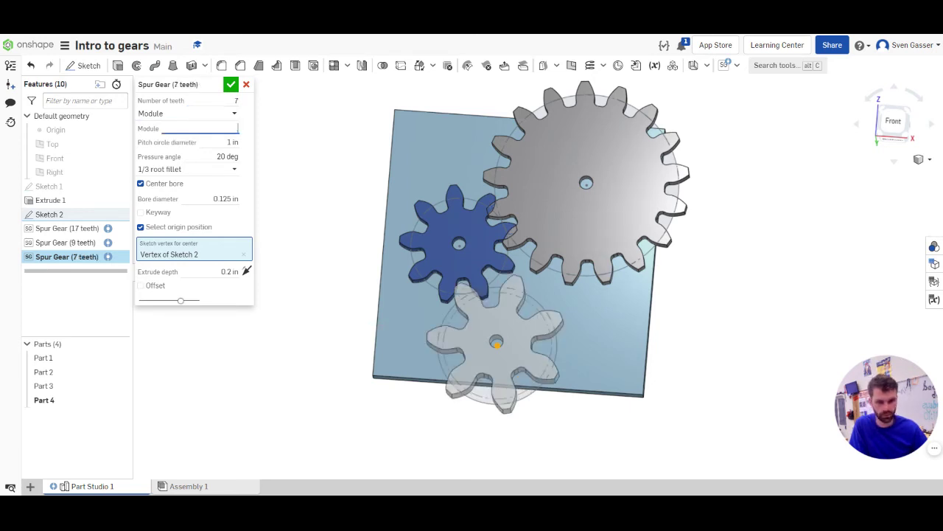
pyautogui.write('0.1')
pyautogui.press('Tab')
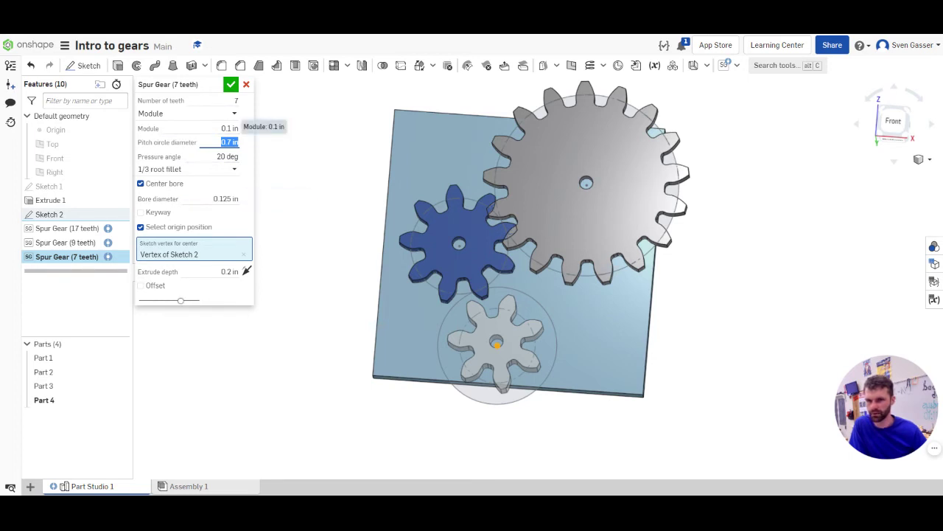
pyautogui.write('1.1')
pyautogui.press('Tab')
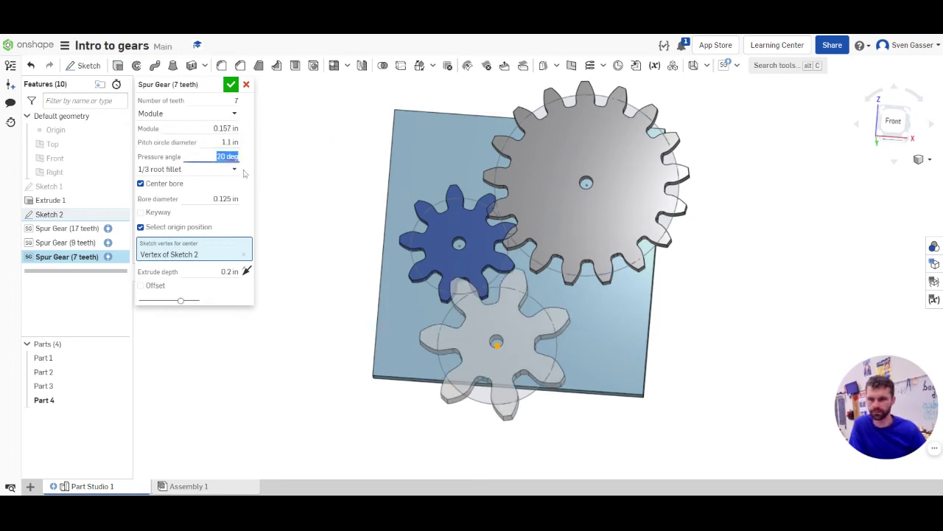
pyautogui.click(220, 128)
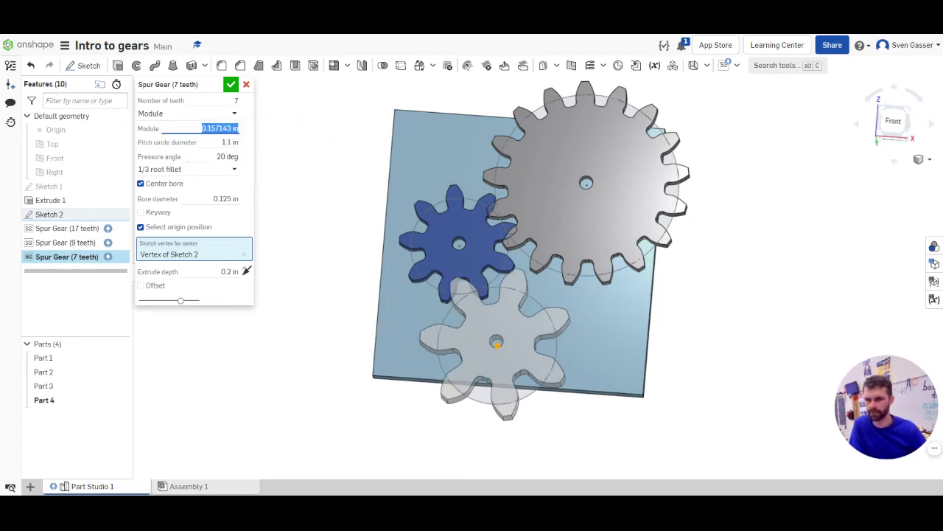
pyautogui.write('0.1')
pyautogui.press('Tab')
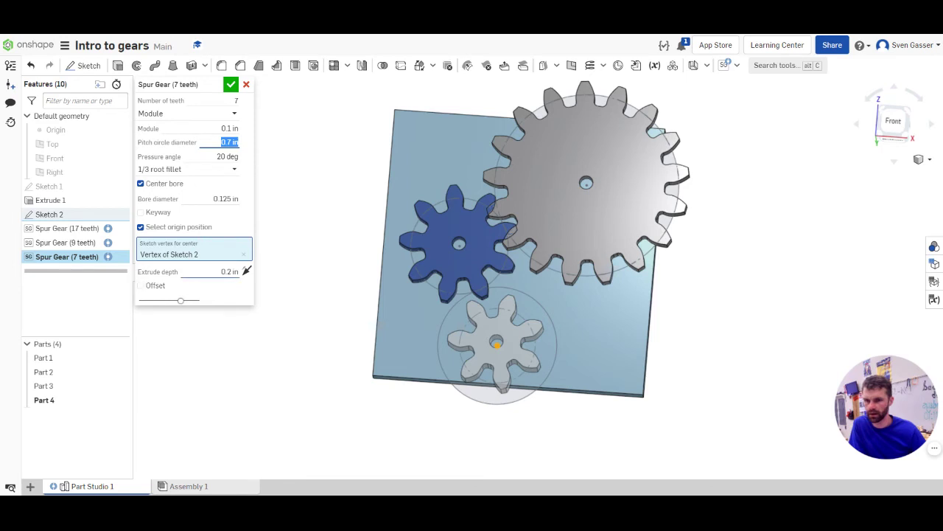
pyautogui.click(230, 272)
# Accept the 7-tooth gear, then check the bottom pitch circle's diameter in Sketch 2.
pyautogui.write('1/8')
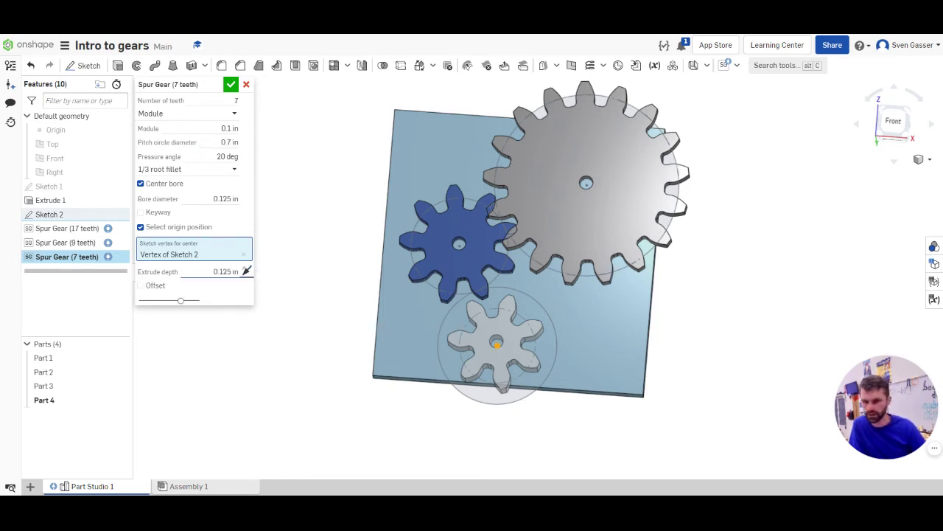
pyautogui.click(231, 84)
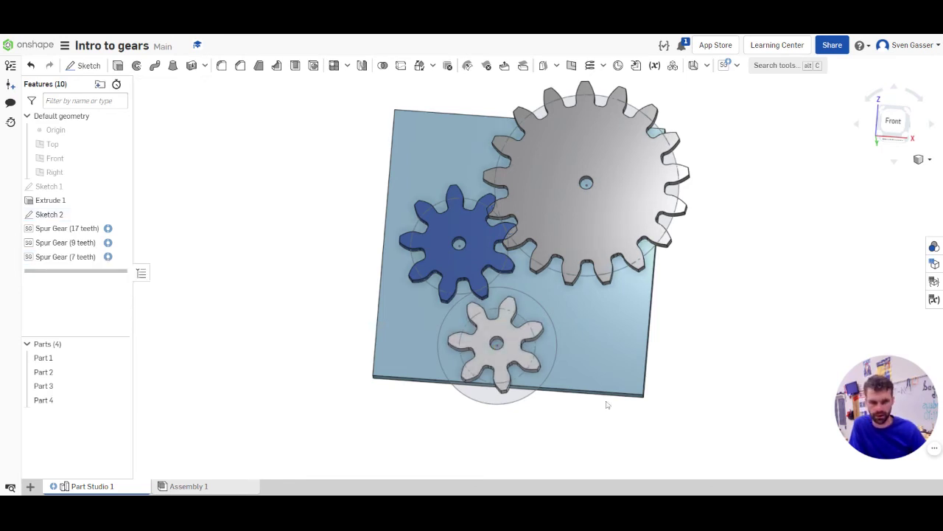
pyautogui.click(557, 338)
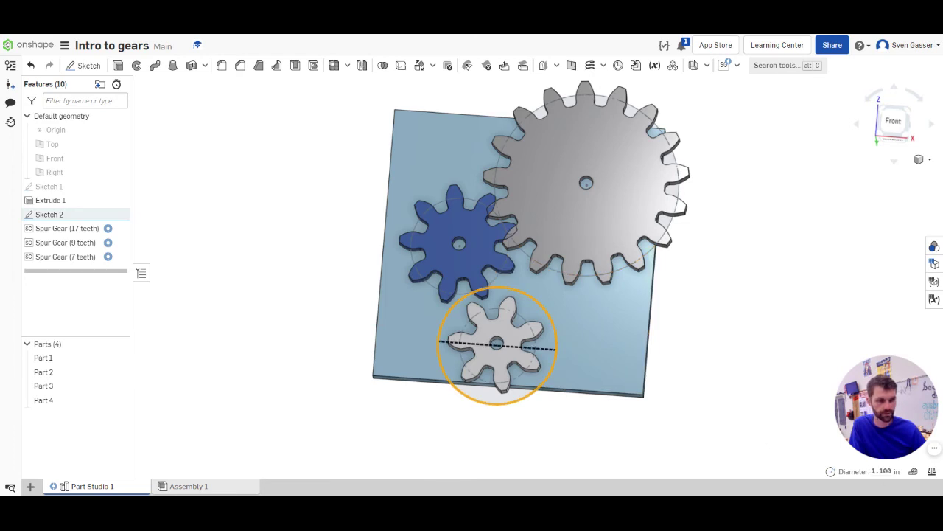
pyautogui.doubleClick(53, 214)
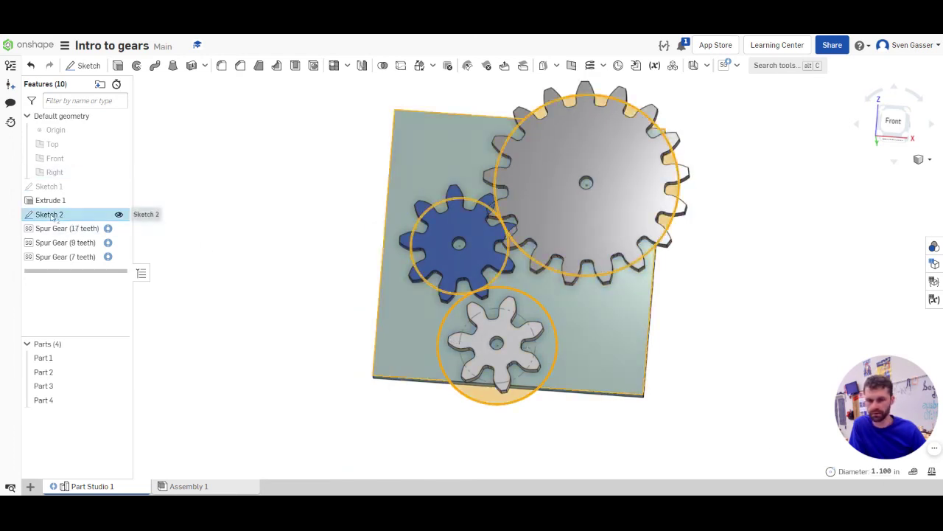
# Change the bottom Spur Gear to 11 teeth with 0.1 module, a 1.1 in pitch diameter.
pyautogui.doubleClick(64, 256)
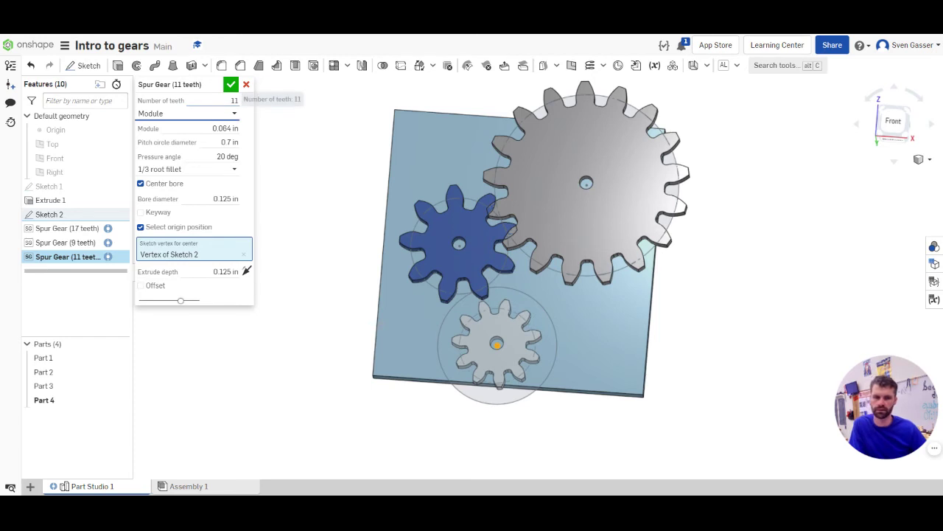
pyautogui.press('Tab')
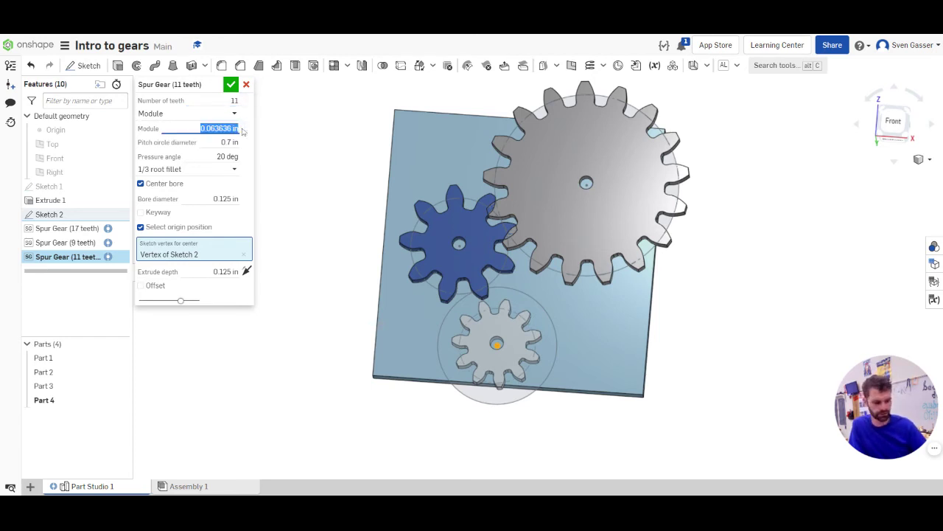
pyautogui.write('0.1')
pyautogui.press('Tab')
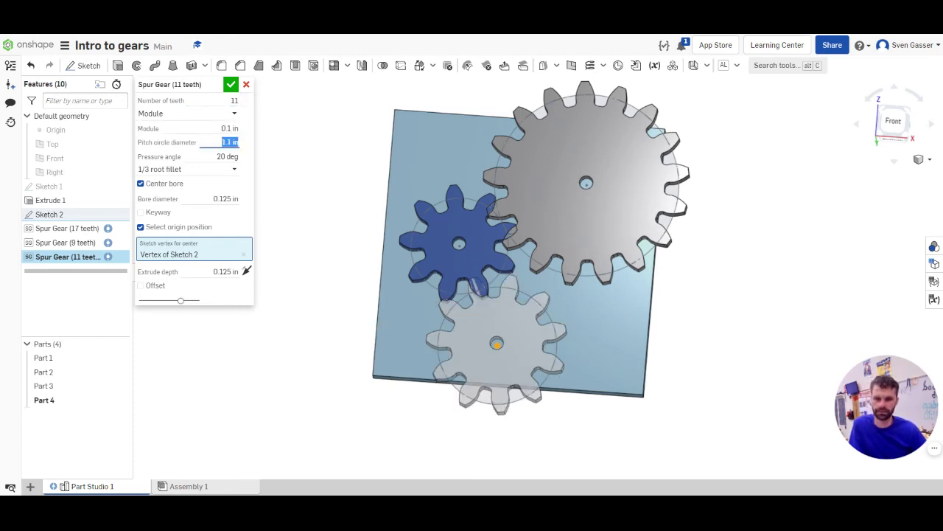
pyautogui.click(231, 84)
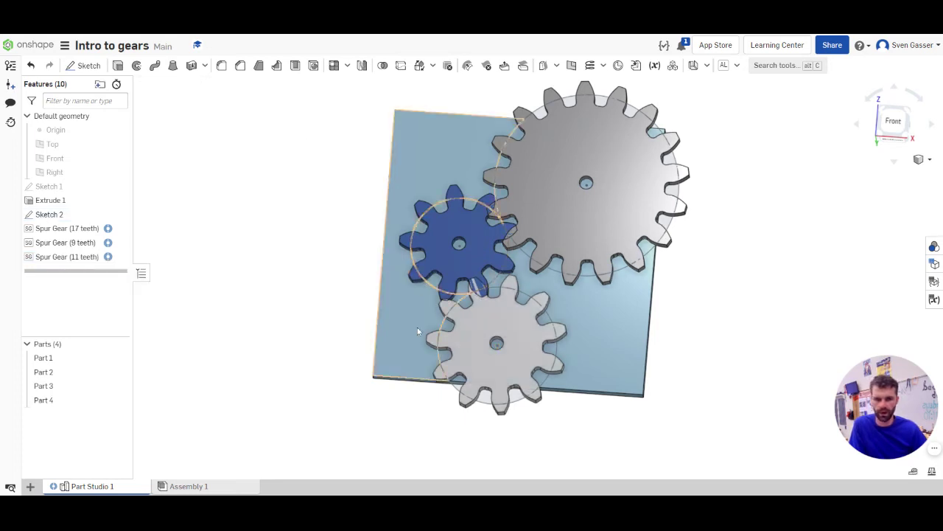
# Rotate Part 4, the 11-tooth gear, about its centre hole until it meshes with the blue gear.
pyautogui.moveTo(428, 221); pyautogui.dragTo(445, 386, button='right')
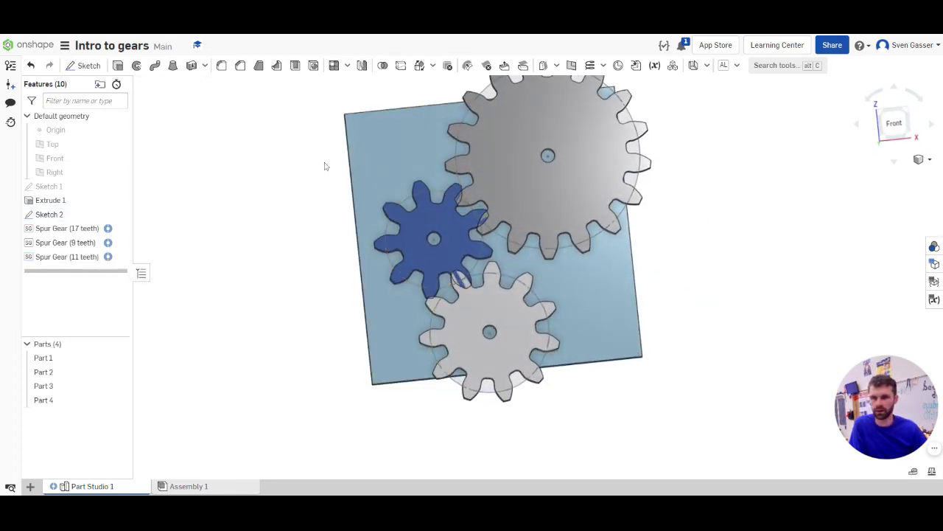
pyautogui.click(420, 65)
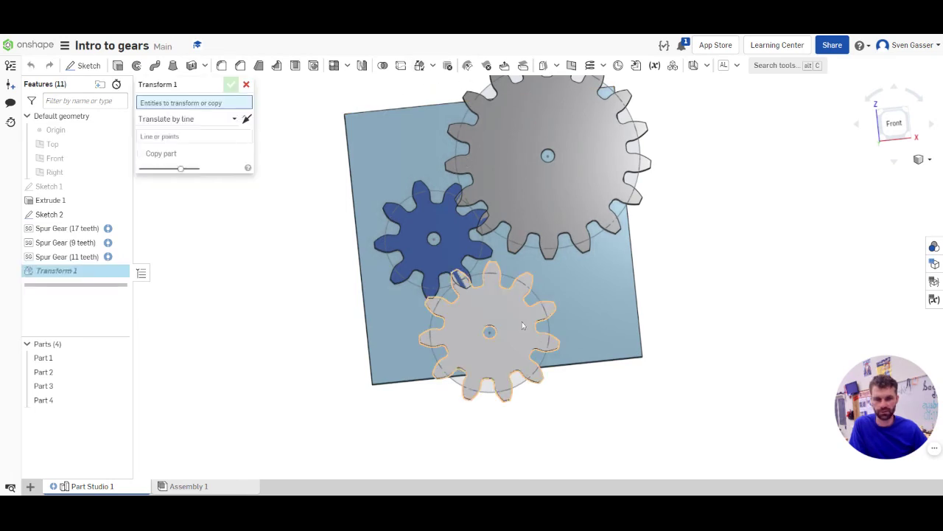
pyautogui.click(507, 325)
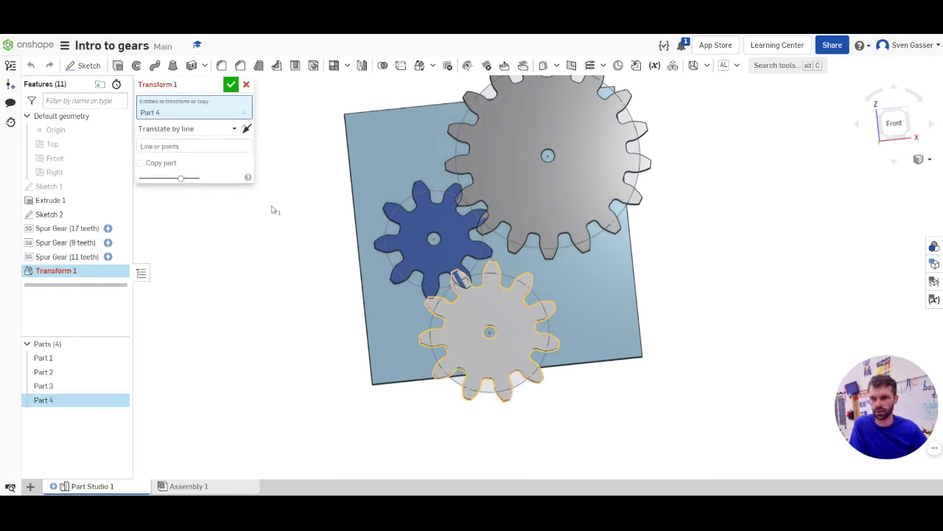
pyautogui.click(185, 132)
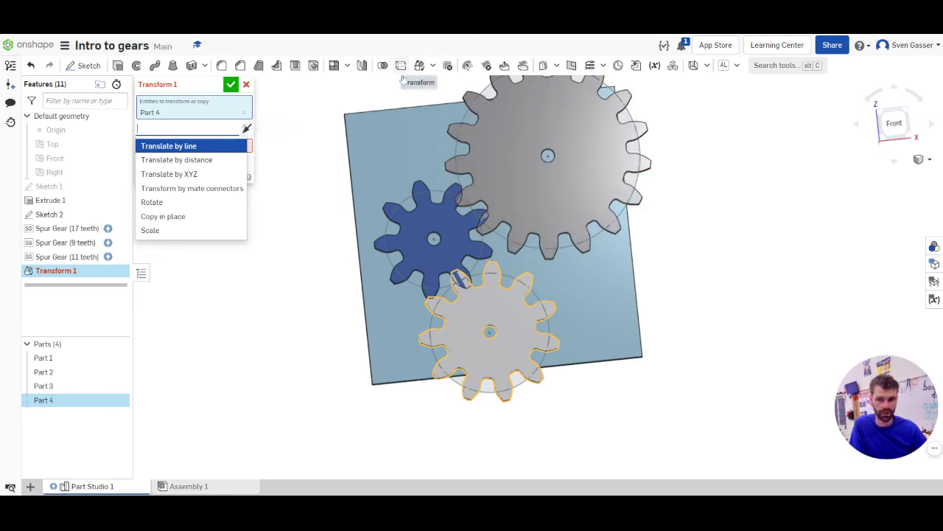
pyautogui.click(164, 204)
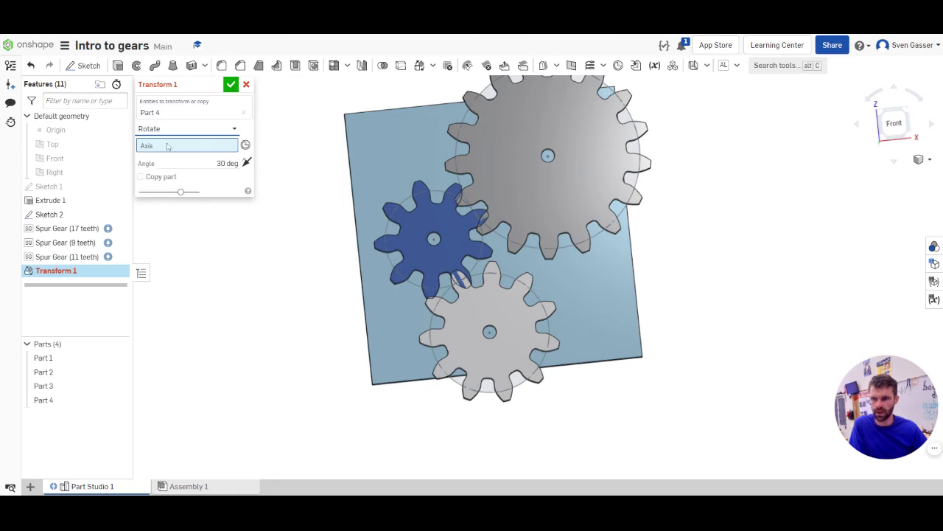
pyautogui.moveTo(496, 332)
pyautogui.mouseDown(button='right')
pyautogui.moveTo(496, 324)
pyautogui.moveTo(489, 344)
pyautogui.mouseUp(button='right')
pyautogui.click(489, 325)
pyautogui.moveTo(471, 376); pyautogui.dragTo(455, 369)
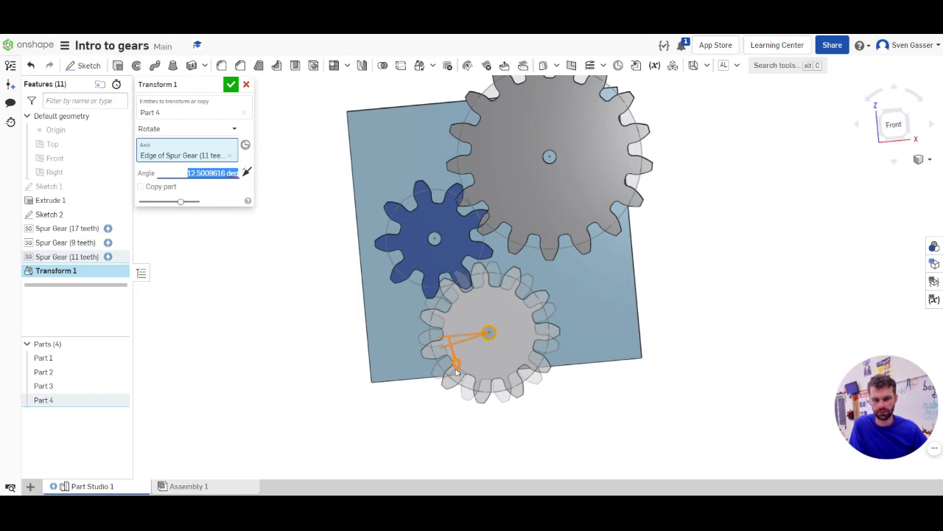
pyautogui.click(231, 84)
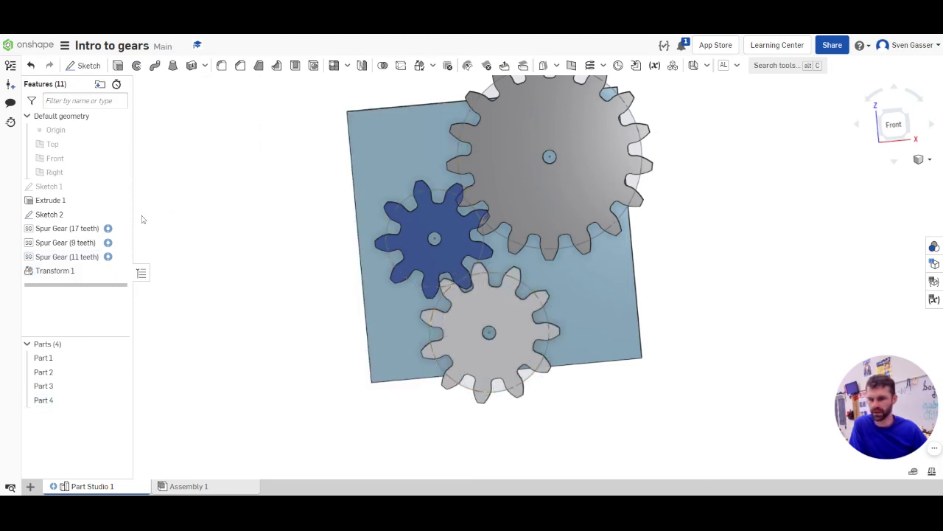
pyautogui.moveTo(242, 260); pyautogui.dragTo(241, 238, button='right')
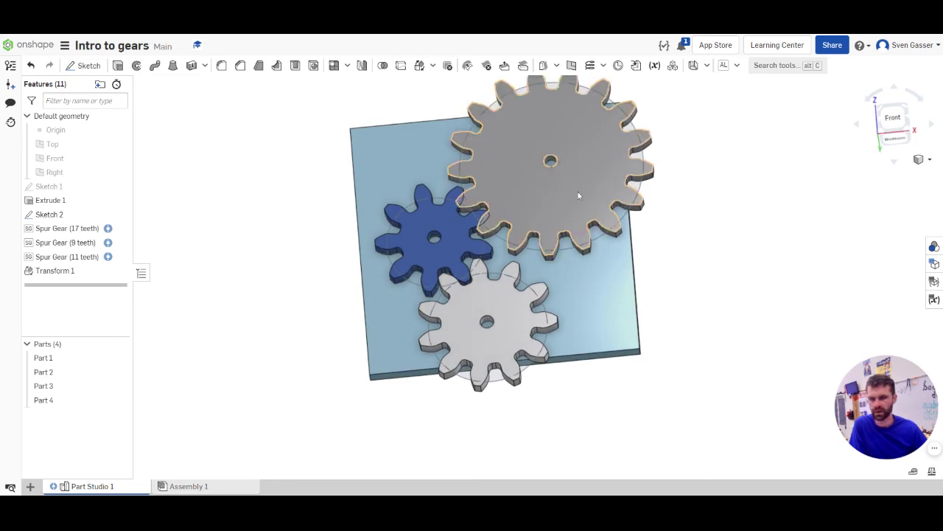
# Add Transform 2 rotating the 17-tooth gear 25° about its centre hole to mesh with the 9-tooth gear.
pyautogui.click(419, 64)
pyautogui.click(509, 103)
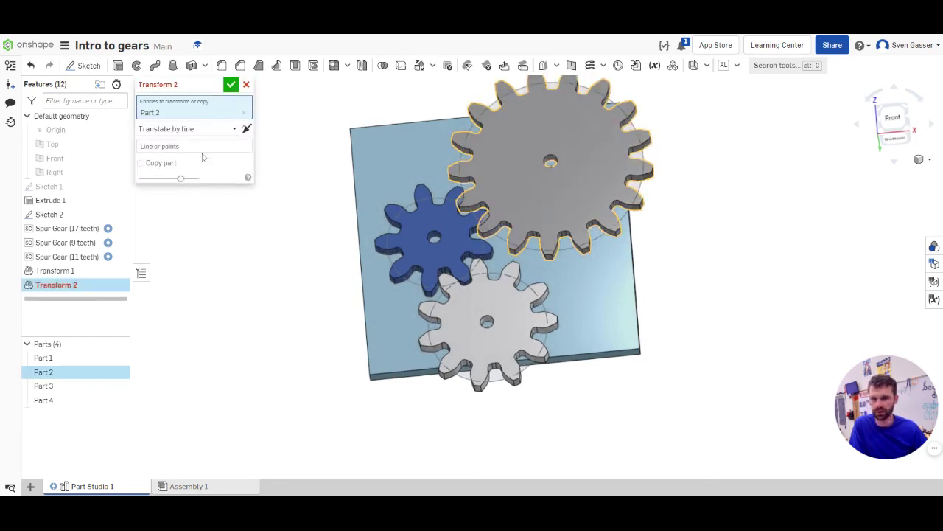
pyautogui.click(199, 130)
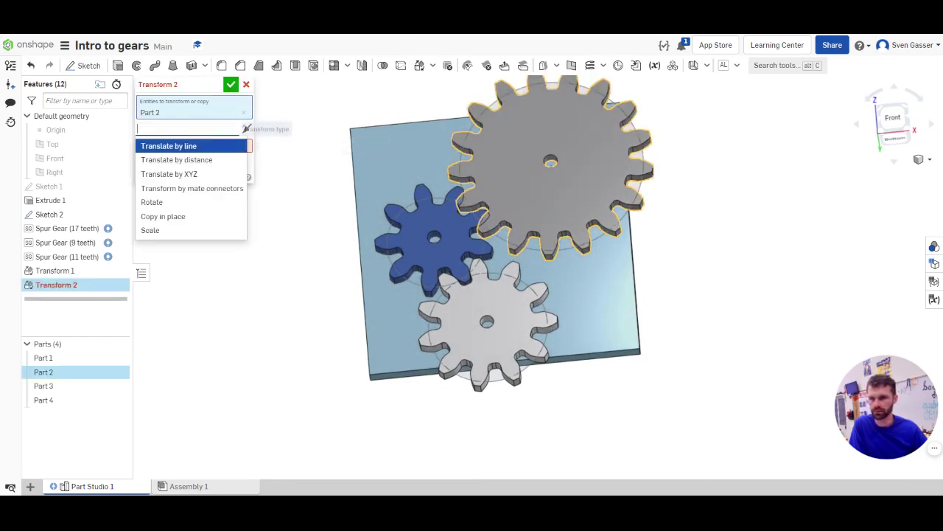
pyautogui.click(185, 201)
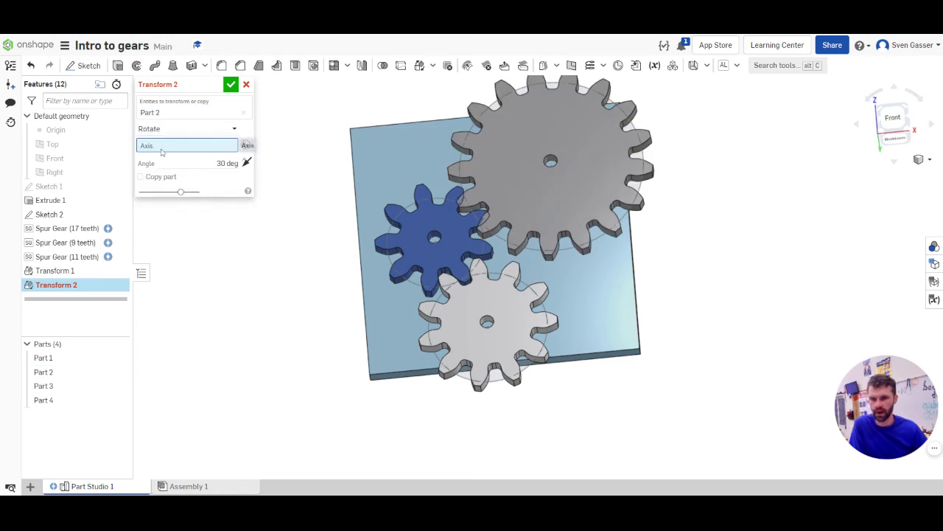
pyautogui.click(551, 160)
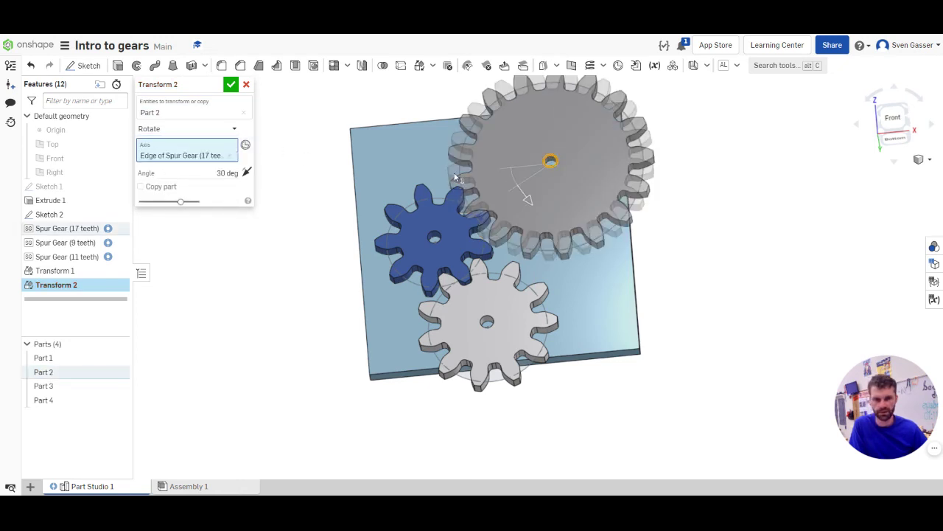
pyautogui.moveTo(538, 207); pyautogui.dragTo(540, 219)
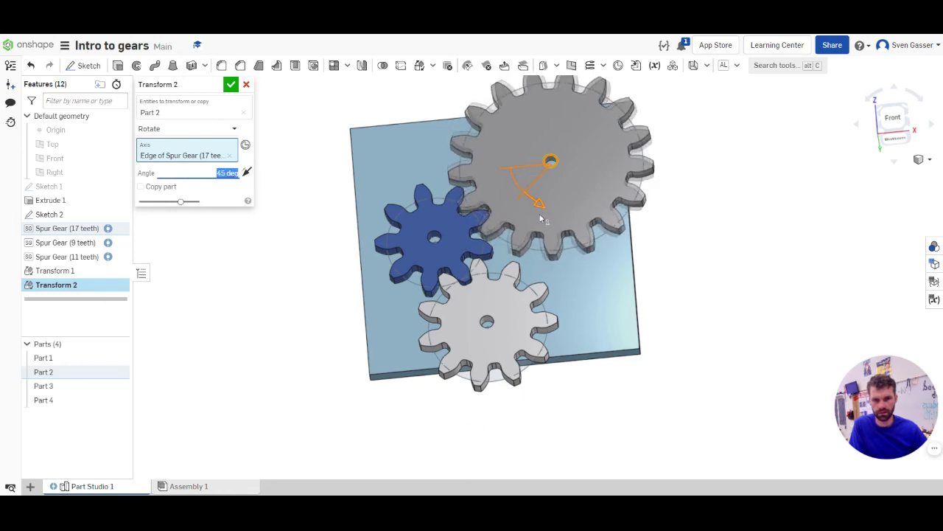
pyautogui.moveTo(540, 219); pyautogui.dragTo(520, 219)
pyautogui.scroll(5, 516, 219)
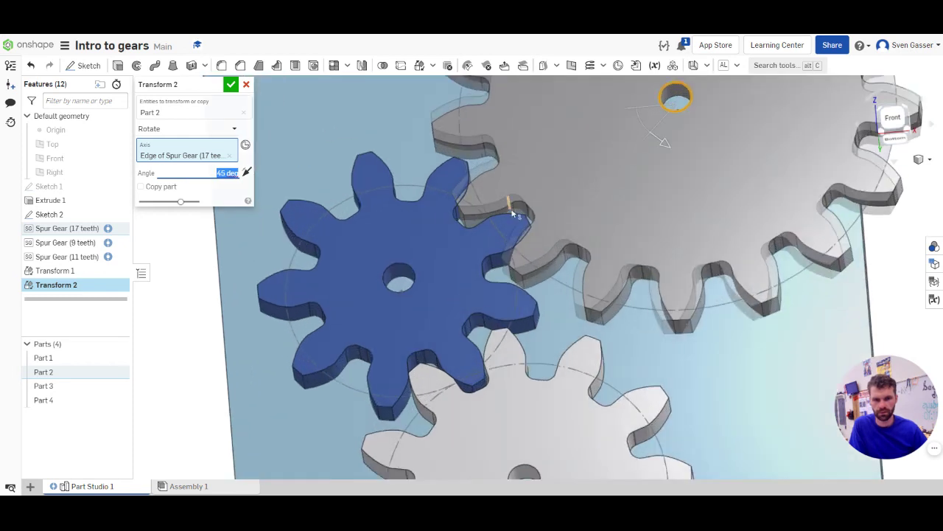
pyautogui.moveTo(666, 140); pyautogui.dragTo(559, 258)
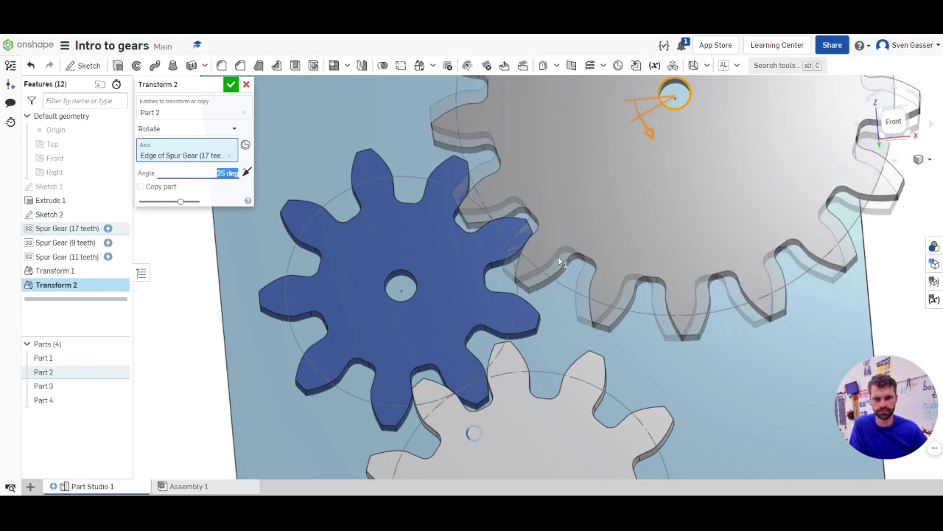
pyautogui.scroll(-5, 410, 152)
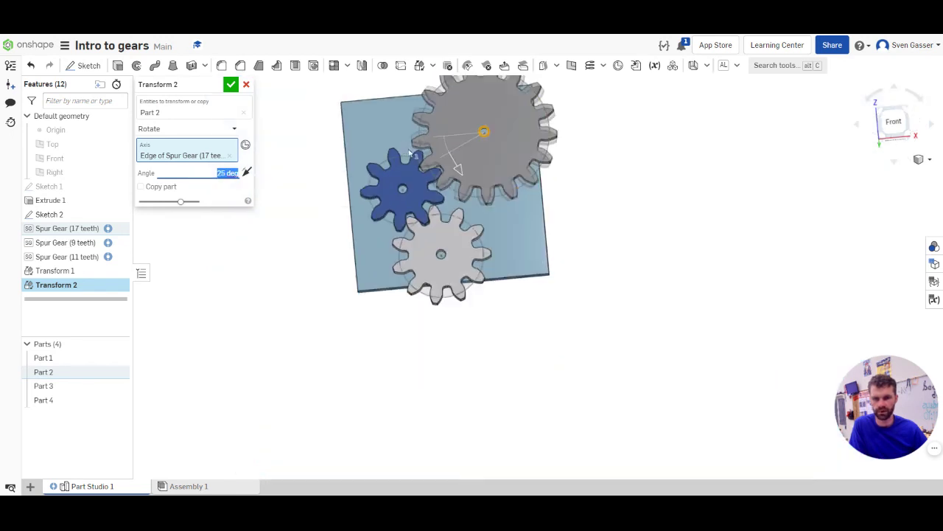
pyautogui.click(624, 177)
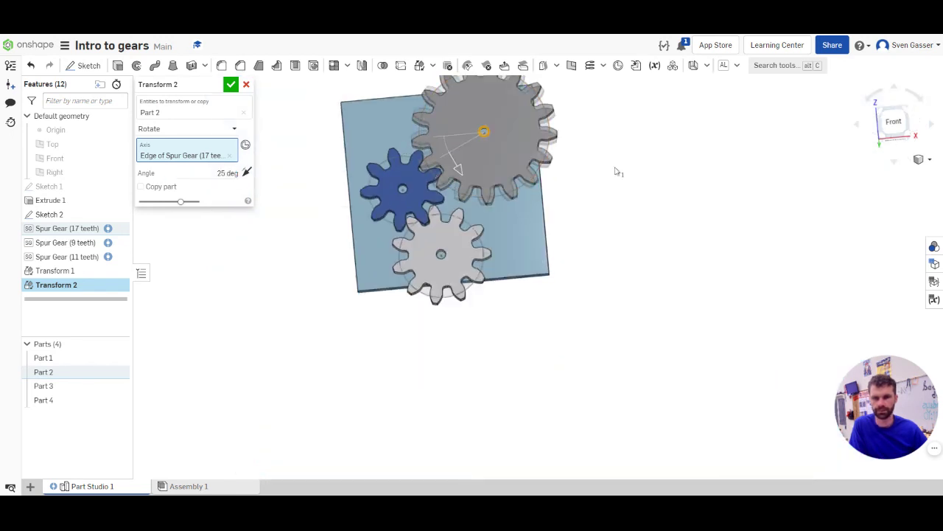
pyautogui.click(231, 84)
pyautogui.moveTo(611, 274); pyautogui.dragTo(543, 280, button='right')
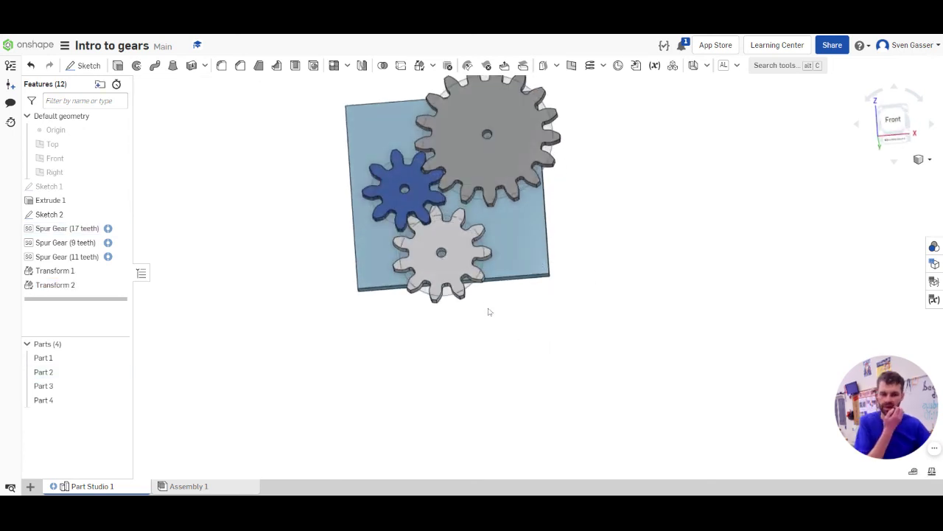
pyautogui.moveTo(499, 373); pyautogui.dragTo(493, 261, button='right')
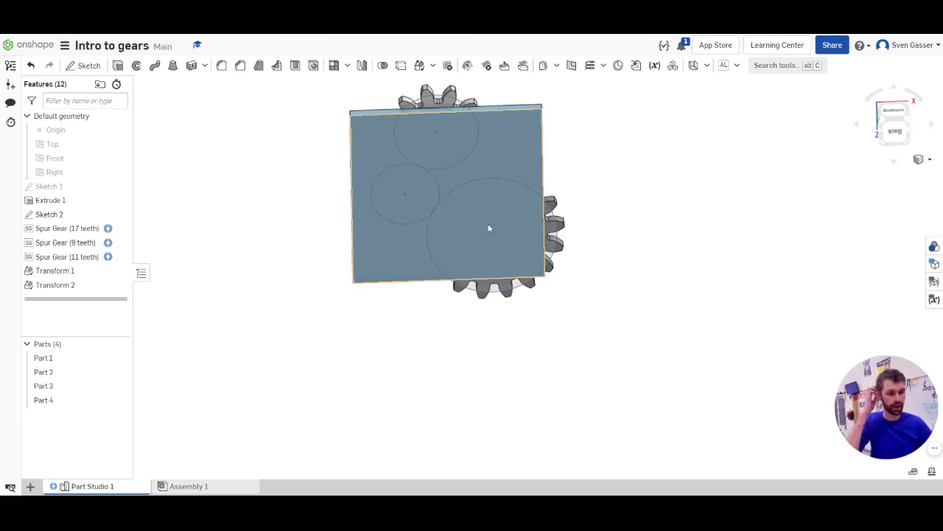
pyautogui.moveTo(490, 205); pyautogui.dragTo(502, 290, button='right')
pyautogui.scroll(5, 479, 273)
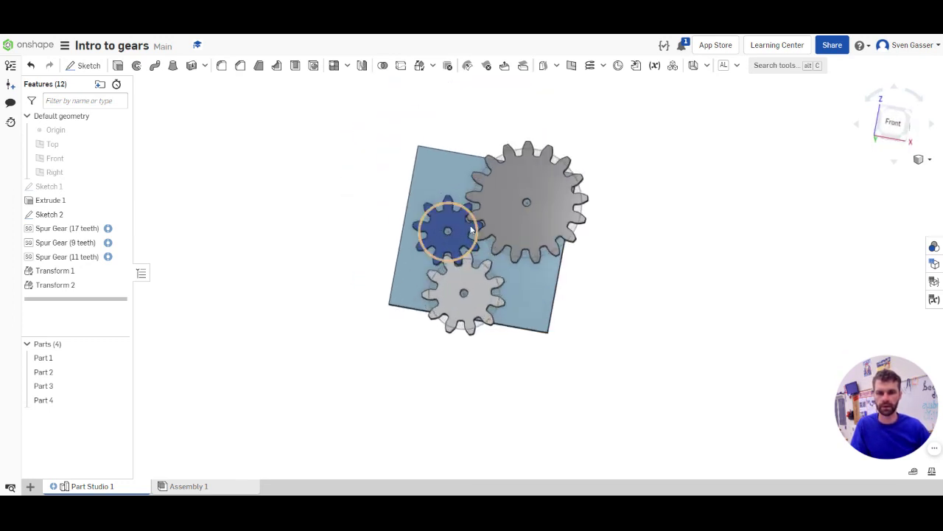
pyautogui.scroll(-2, 447, 255)
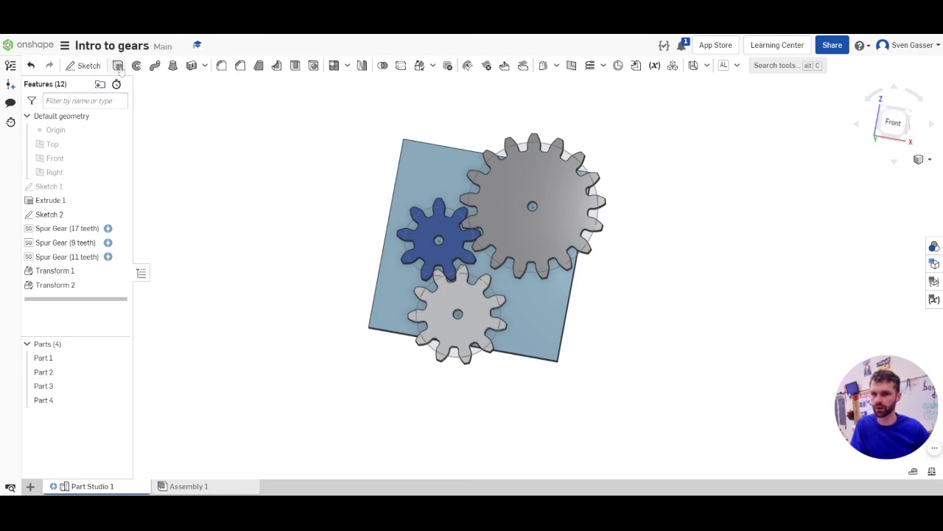
# Create a new sketch, Sketch 3, and close it without drawing anything.
pyautogui.click(84, 65)
pyautogui.scroll(5, 542, 206)
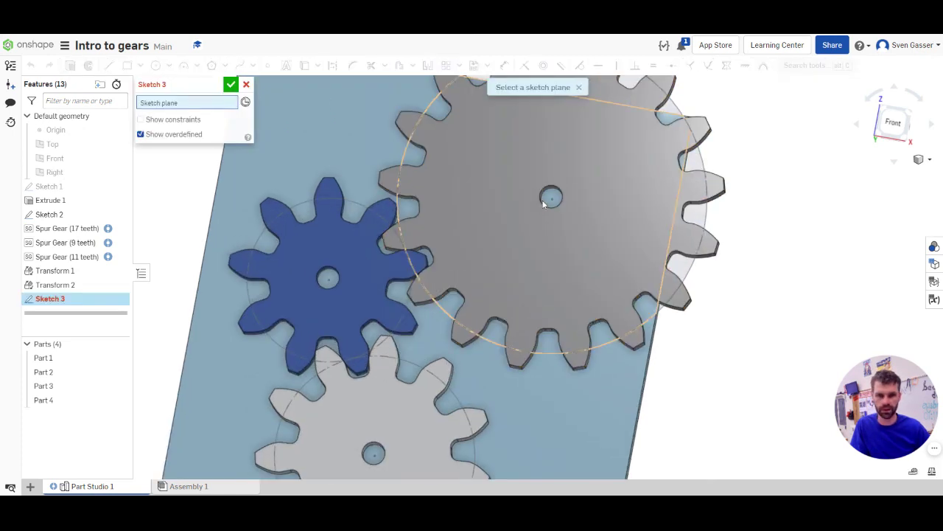
pyautogui.moveTo(556, 212); pyautogui.dragTo(550, 195, button='right')
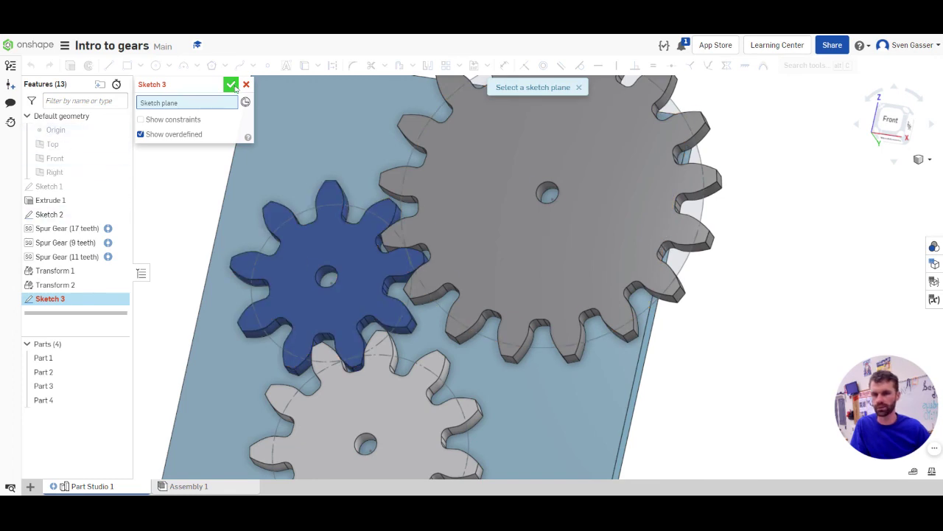
pyautogui.click(232, 86)
# In Sketch 2, draw small circles centred in the Ø1.7, Ø0.9 and Ø1.1 pitch circles.
pyautogui.doubleClick(50, 214)
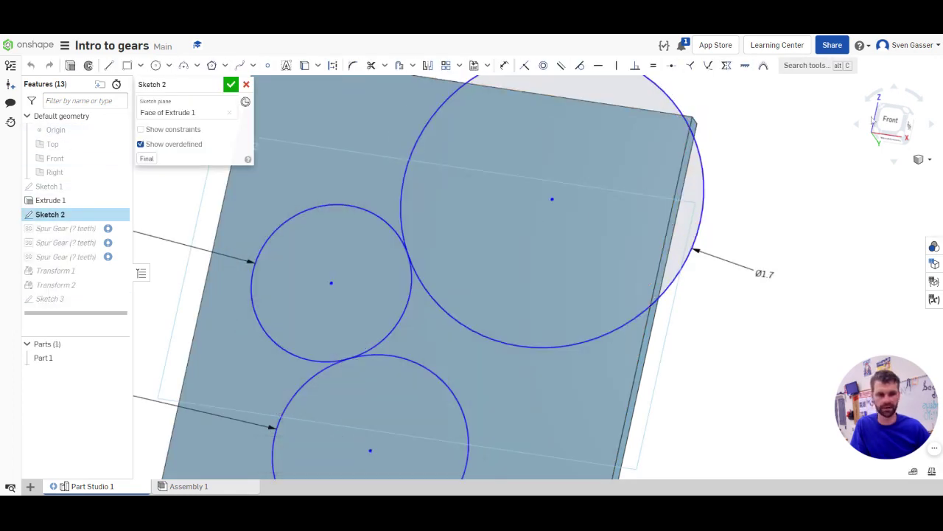
pyautogui.click(888, 120)
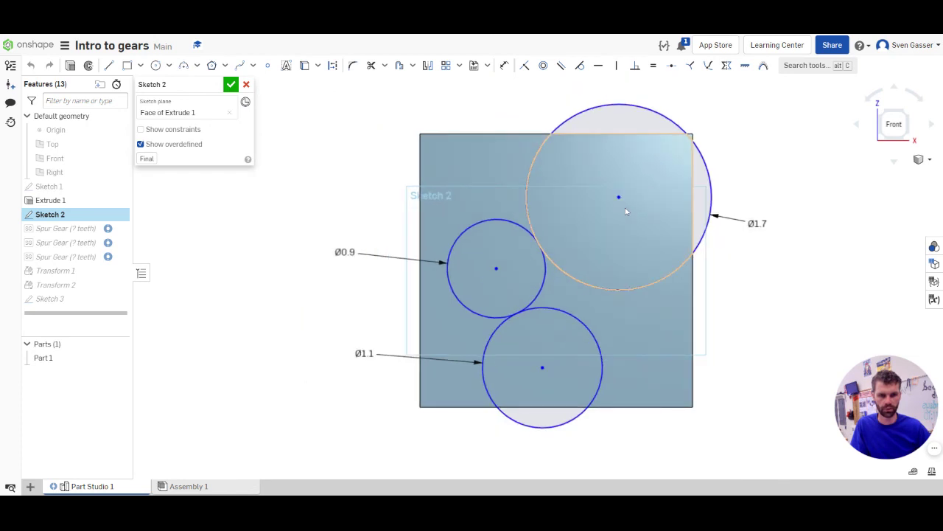
pyautogui.press('c')
pyautogui.click(619, 196)
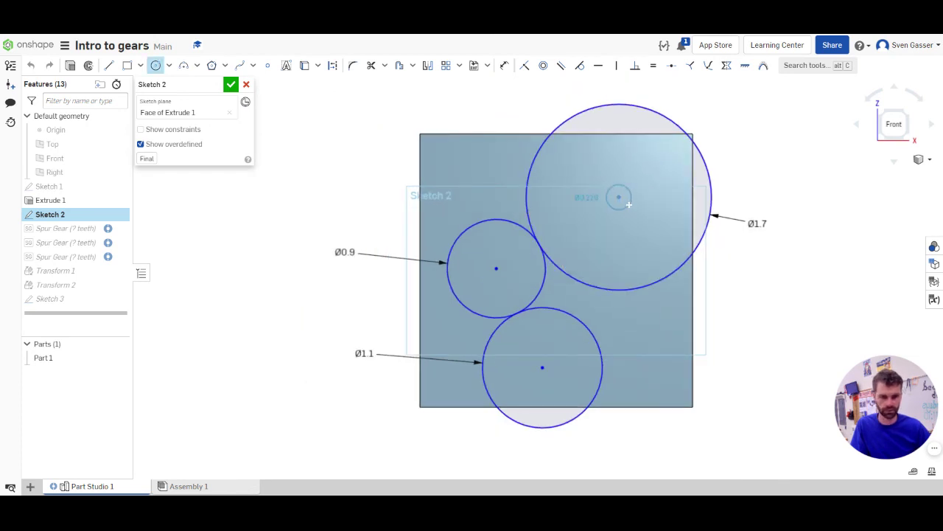
pyautogui.click(631, 196)
pyautogui.click(510, 272)
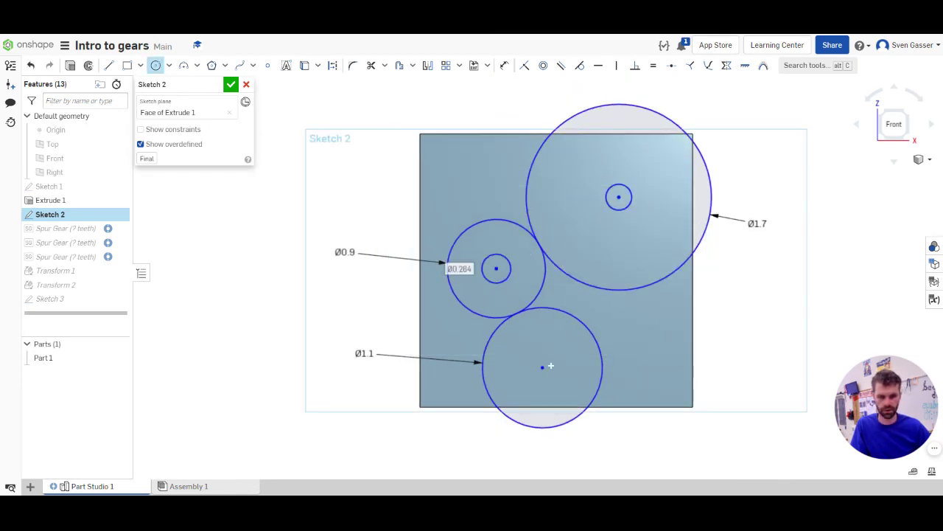
pyautogui.click(543, 368)
pyautogui.click(567, 377)
pyautogui.press('Escape')
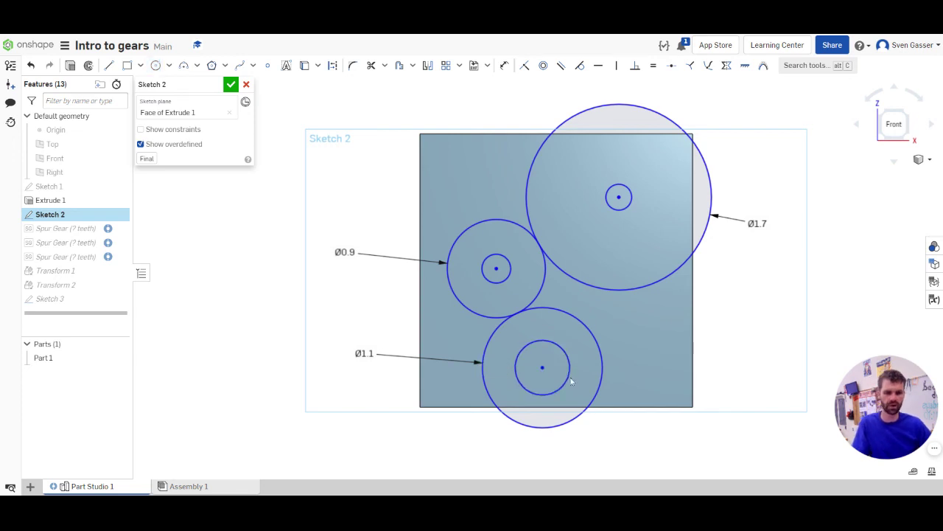
# Make the three small centre circles equal in size.
pyautogui.click(567, 377)
pyautogui.click(507, 278)
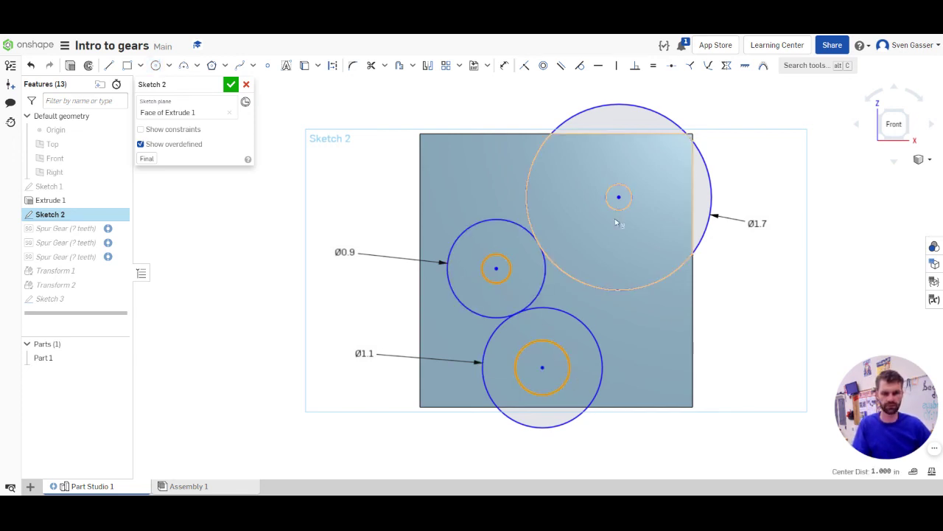
pyautogui.click(620, 211)
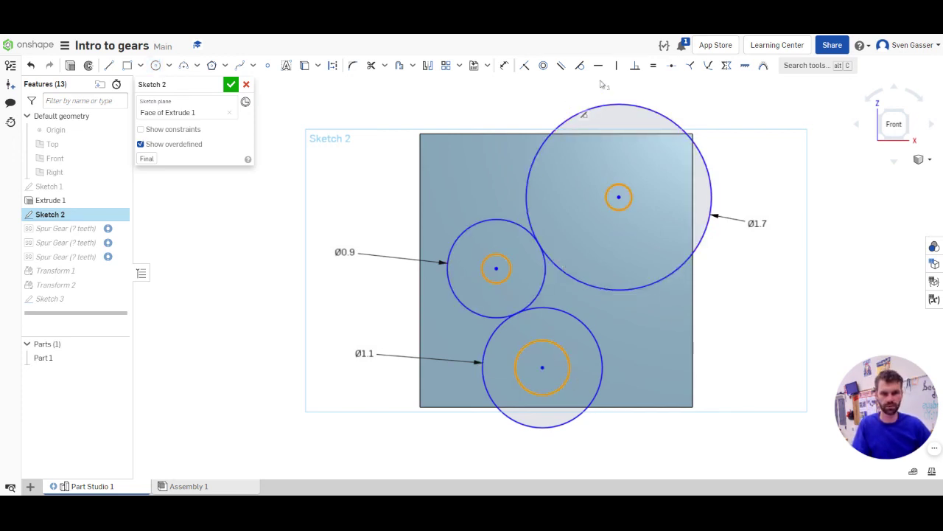
pyautogui.click(655, 67)
# Dimension the small circles to a 1/8 in diameter and finish Sketch 2.
pyautogui.press('d')
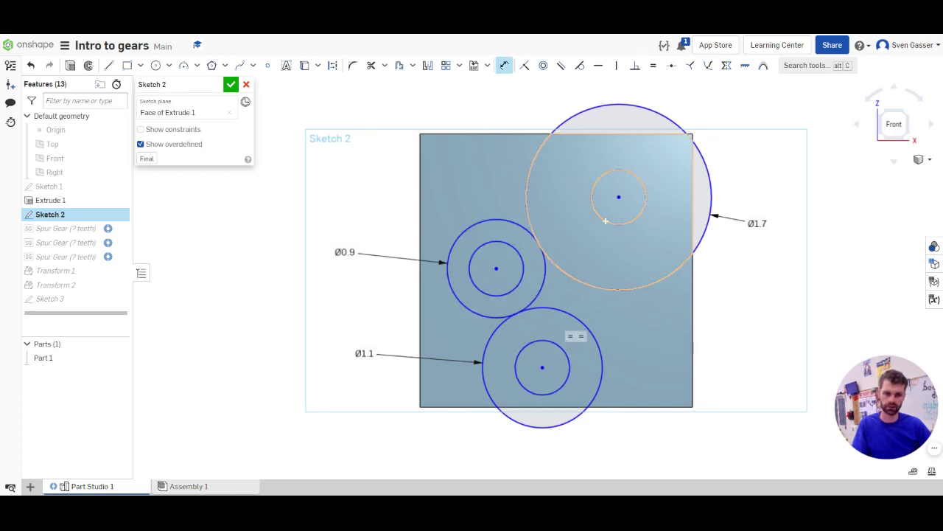
pyautogui.click(646, 190)
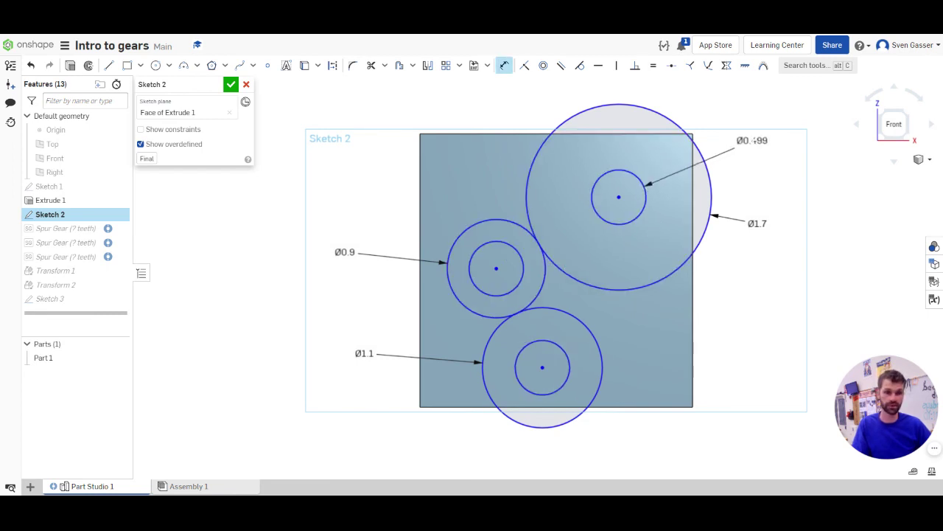
pyautogui.click(666, 165)
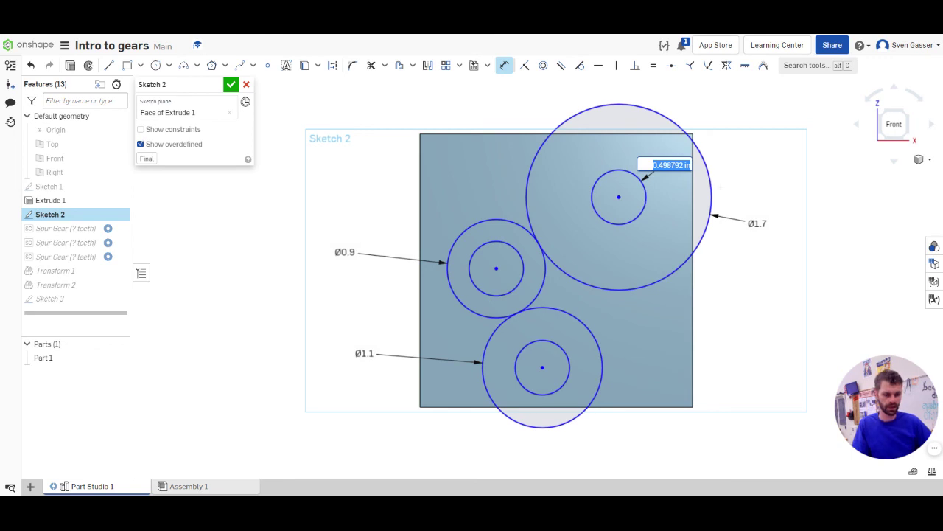
pyautogui.write('1/8')
pyautogui.press('Return')
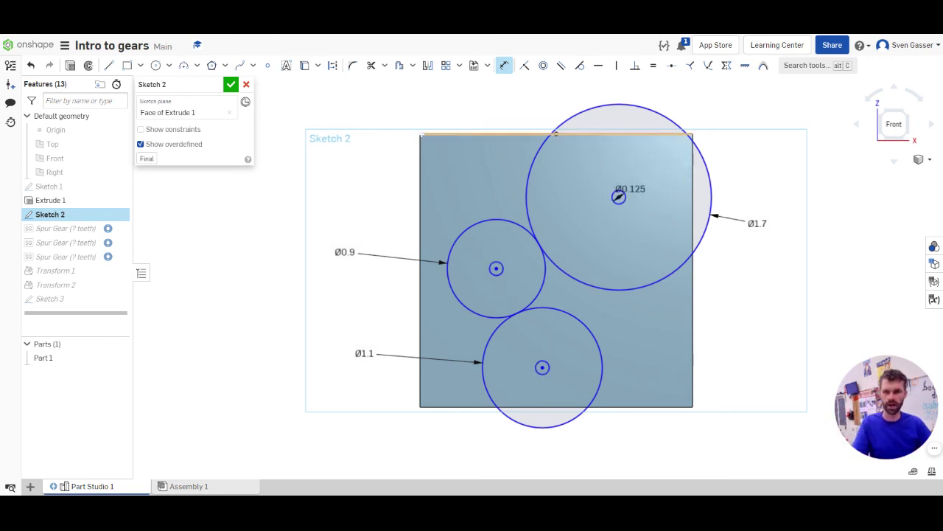
pyautogui.click(231, 84)
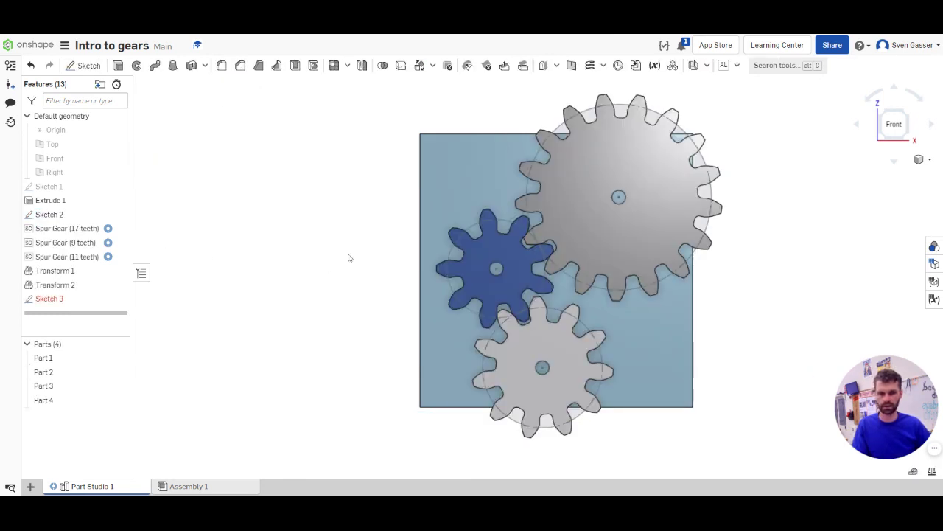
# Delete the failed Sketch 3 and hide Parts 2, 3 and 4.
pyautogui.click(44, 301)
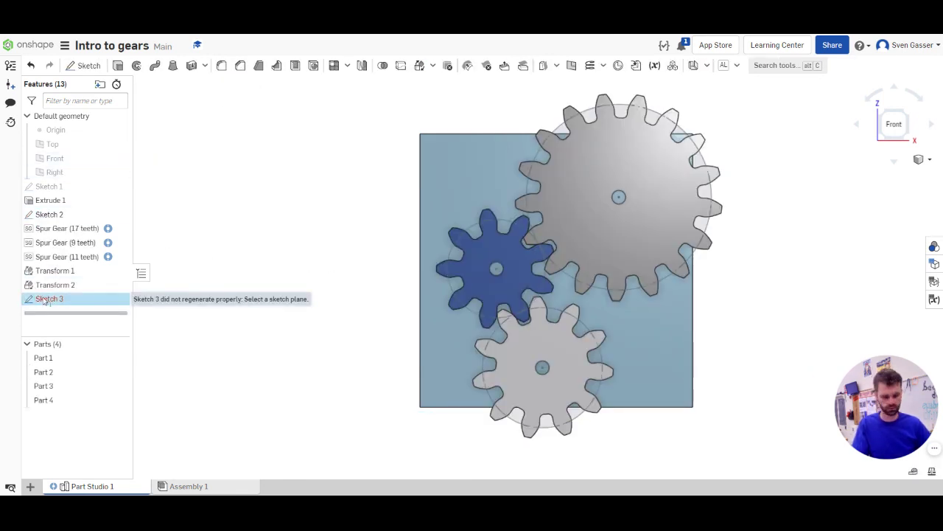
pyautogui.press('Delete')
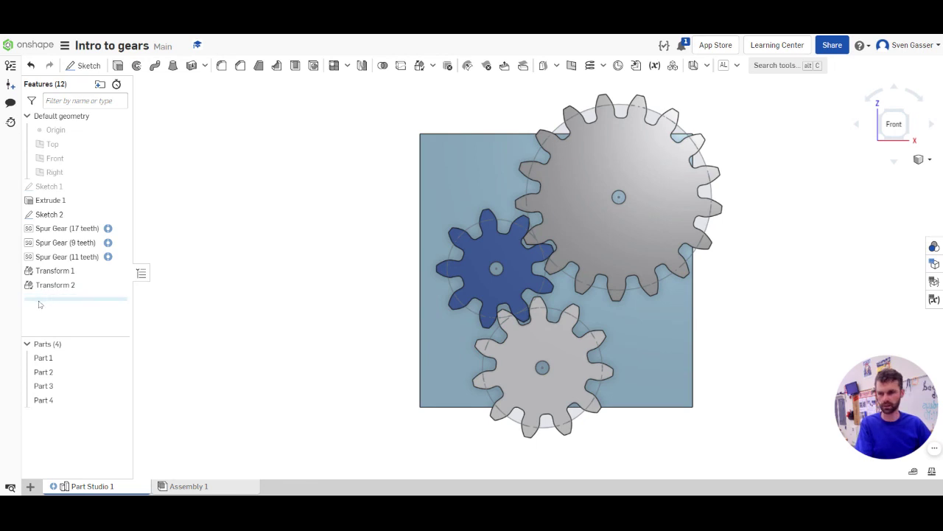
pyautogui.click(119, 371)
pyautogui.click(119, 386)
pyautogui.click(118, 400)
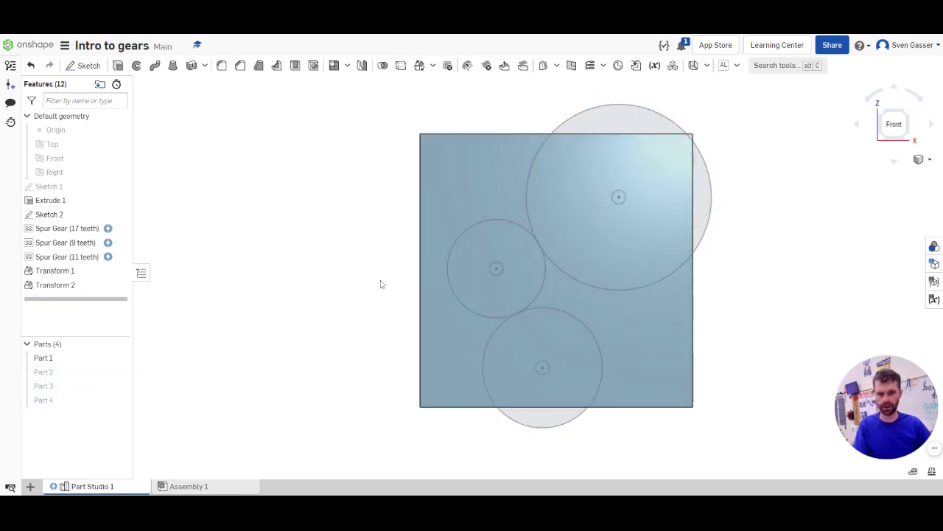
# Extrude-remove the three 1/8 in centre circles through the board as axle holes.
pyautogui.click(119, 65)
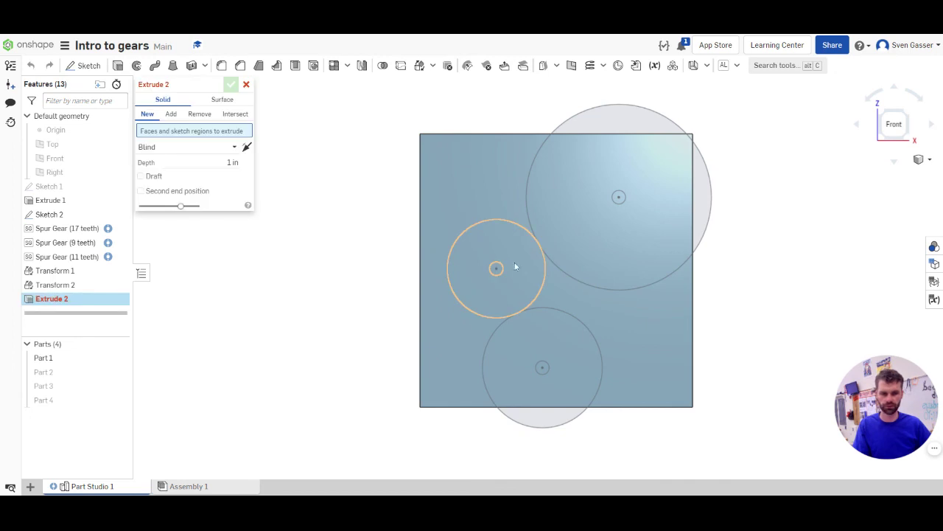
pyautogui.click(496, 269)
pyautogui.click(618, 197)
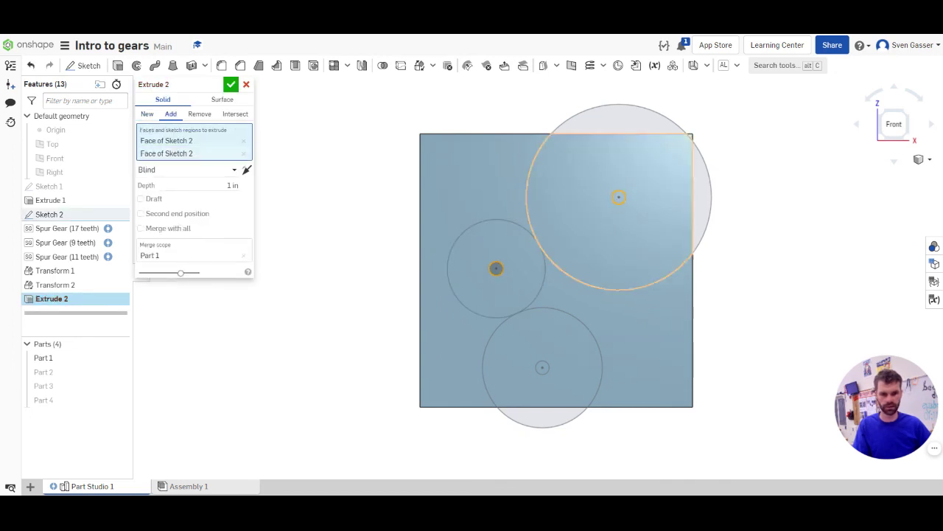
pyautogui.click(541, 370)
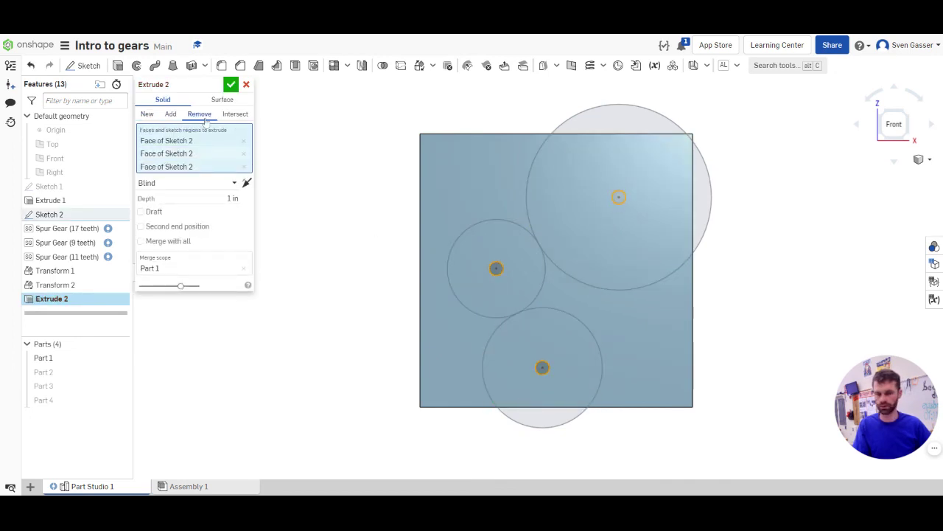
pyautogui.moveTo(395, 379); pyautogui.dragTo(396, 320, button='right')
pyautogui.click(230, 85)
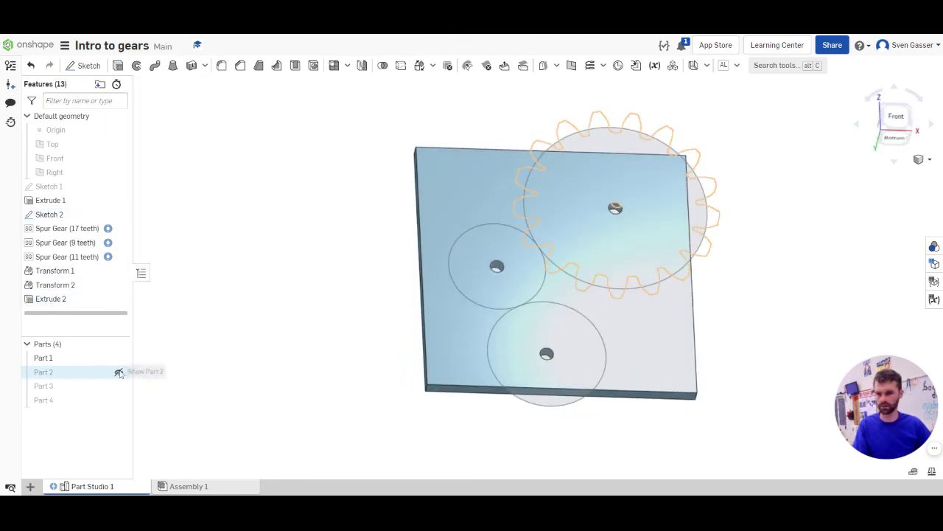
# Show all parts again and hide Sketch 2.
pyautogui.click(119, 345)
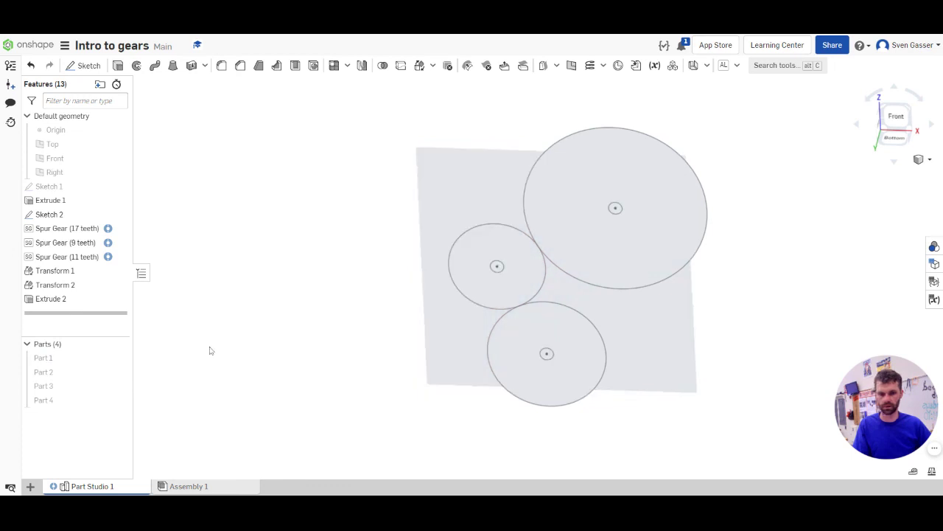
pyautogui.click(120, 344)
pyautogui.click(119, 215)
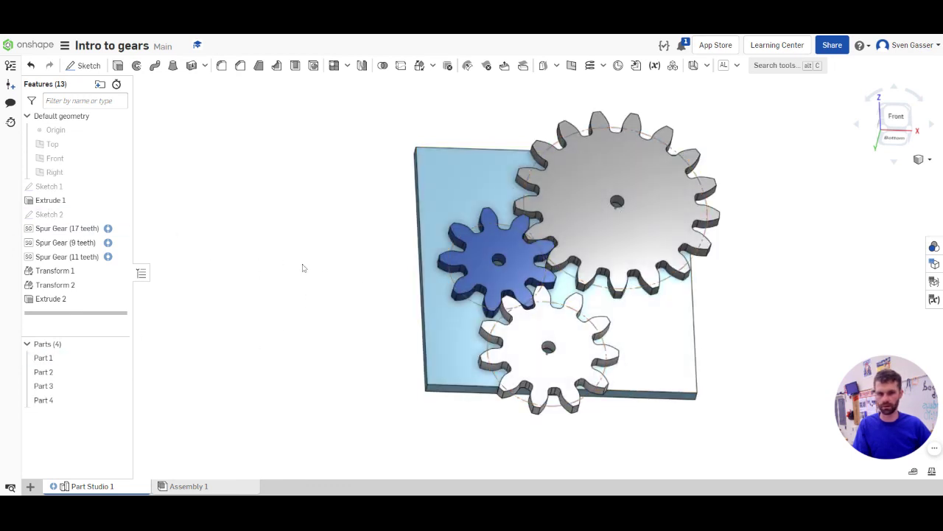
pyautogui.moveTo(390, 278)
pyautogui.mouseDown(button='right')
pyautogui.moveTo(347, 305)
pyautogui.moveTo(352, 266)
pyautogui.moveTo(362, 278)
pyautogui.moveTo(451, 249)
pyautogui.moveTo(381, 276)
pyautogui.mouseUp(button='right')
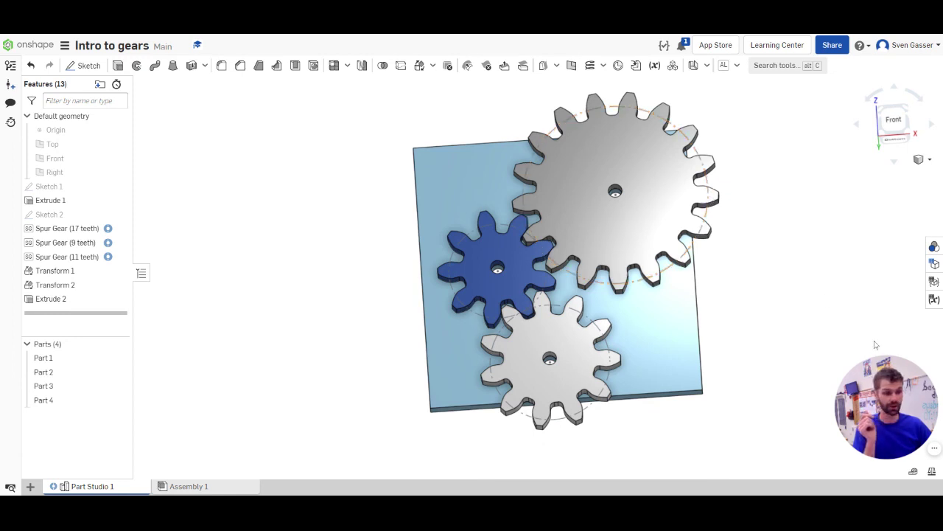
pyautogui.moveTo(899, 415)
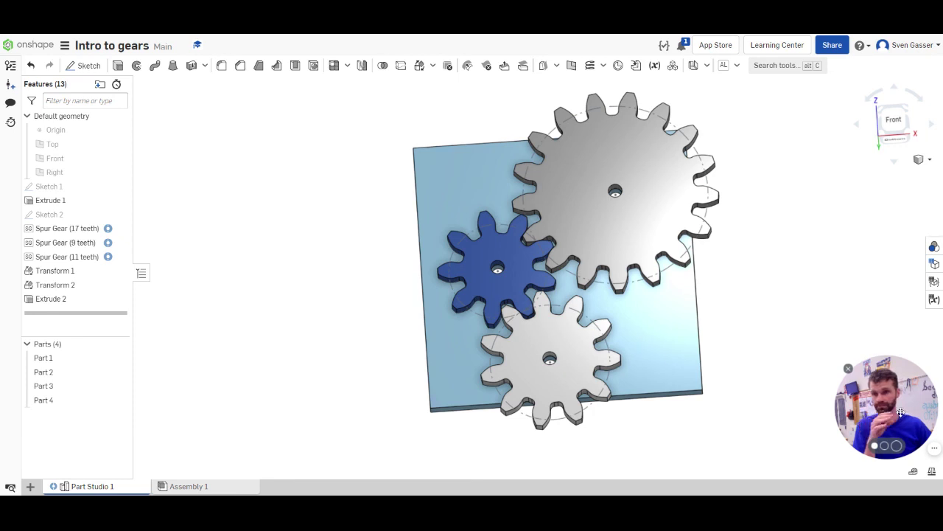
pyautogui.scroll(-3, 443, 272)
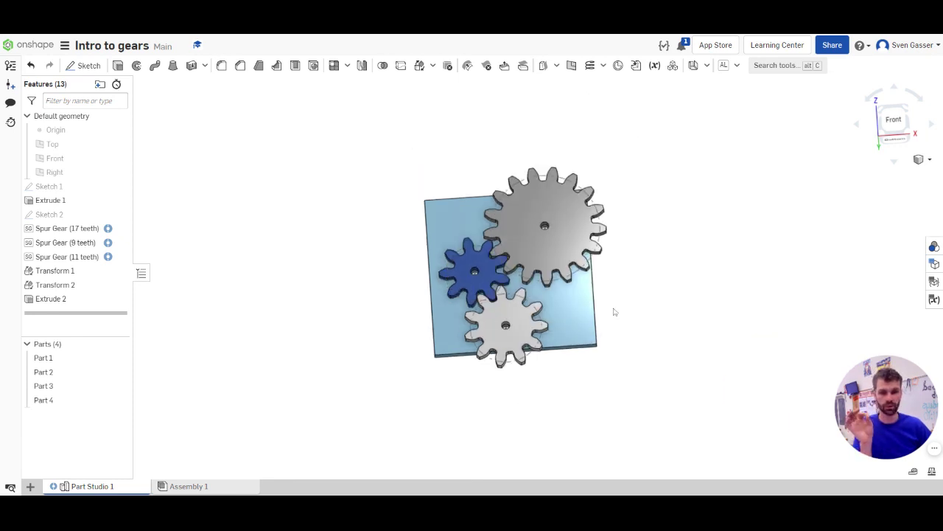
pyautogui.scroll(1, 706, 321)
pyautogui.moveTo(878, 396)
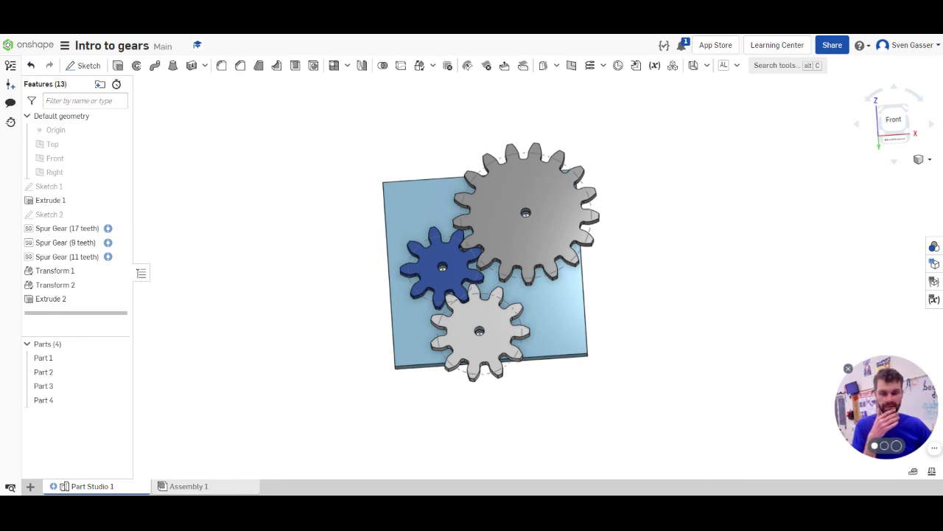
pyautogui.moveTo(878, 395); pyautogui.dragTo(623, 278)
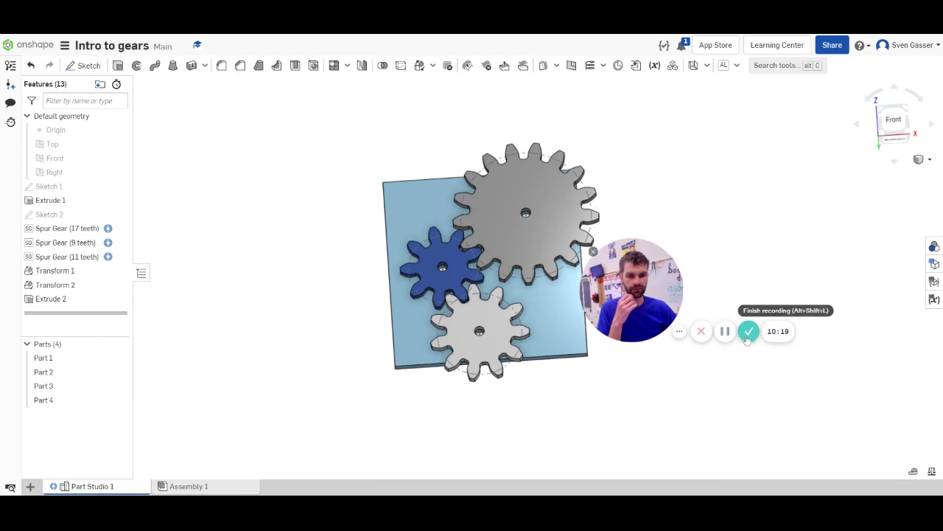